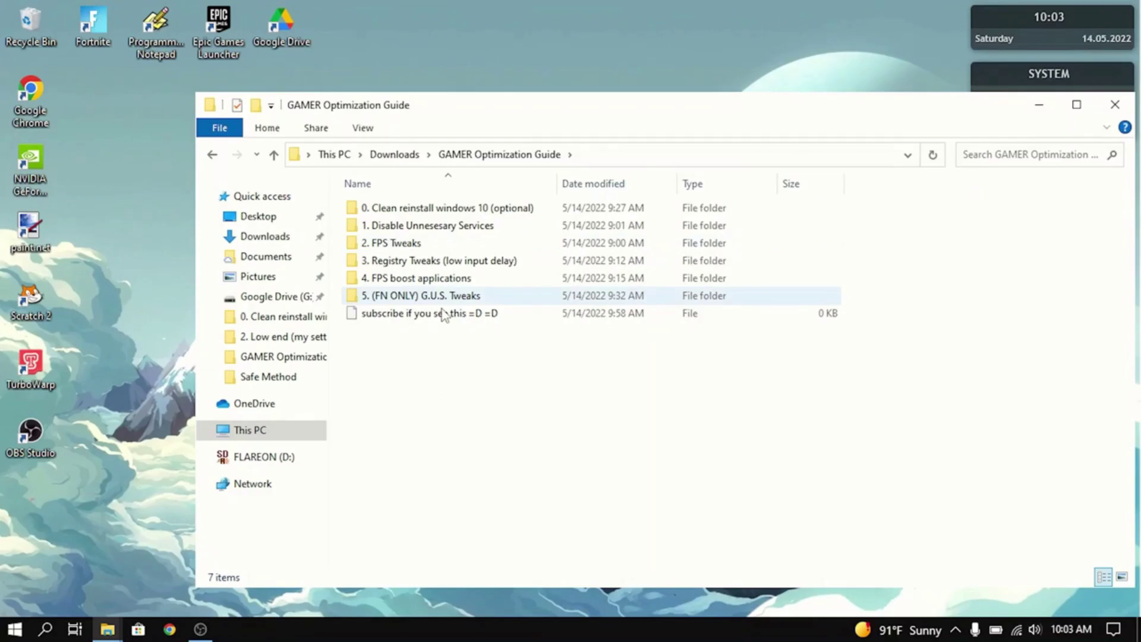
Drag the GAMER Optimization Guide Explorer window up and to the left on the desktop.
left_click_drag(654, 105, 564, 90)
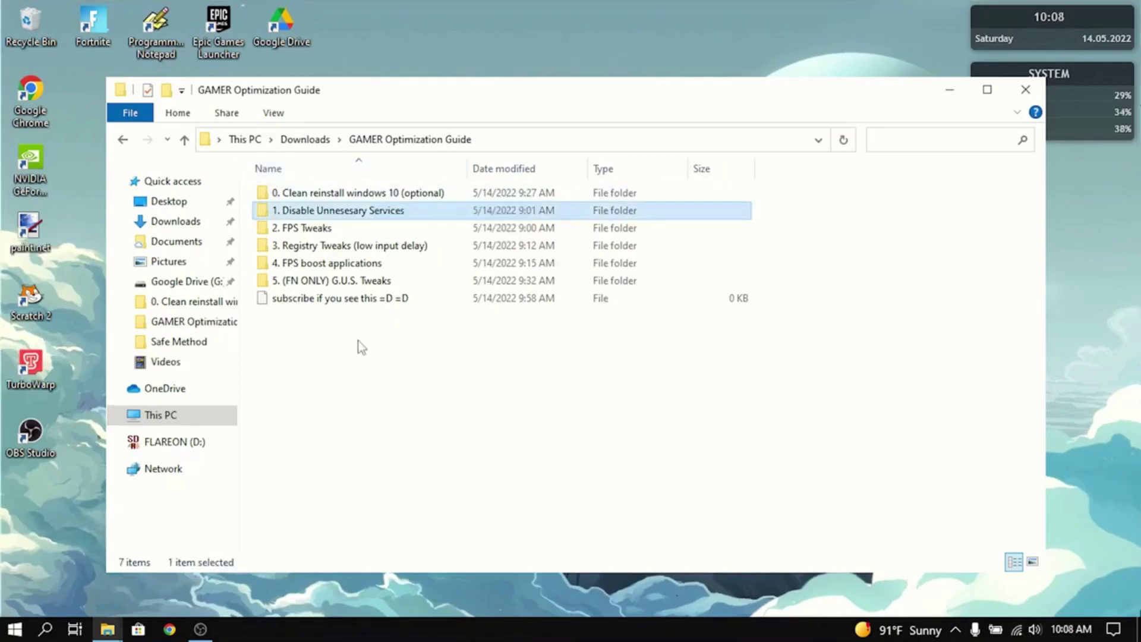
Open 1. Disable Unnesesary Services and launch 1 Create A Restore Point to view System Protection.
double_click(362, 214)
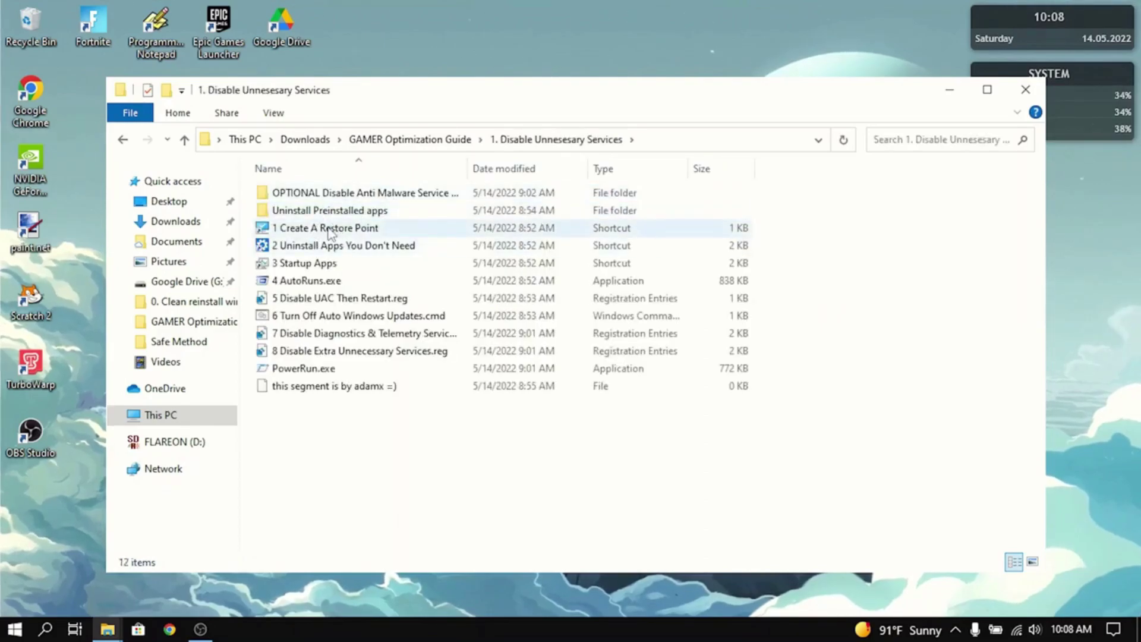
double_click(331, 232)
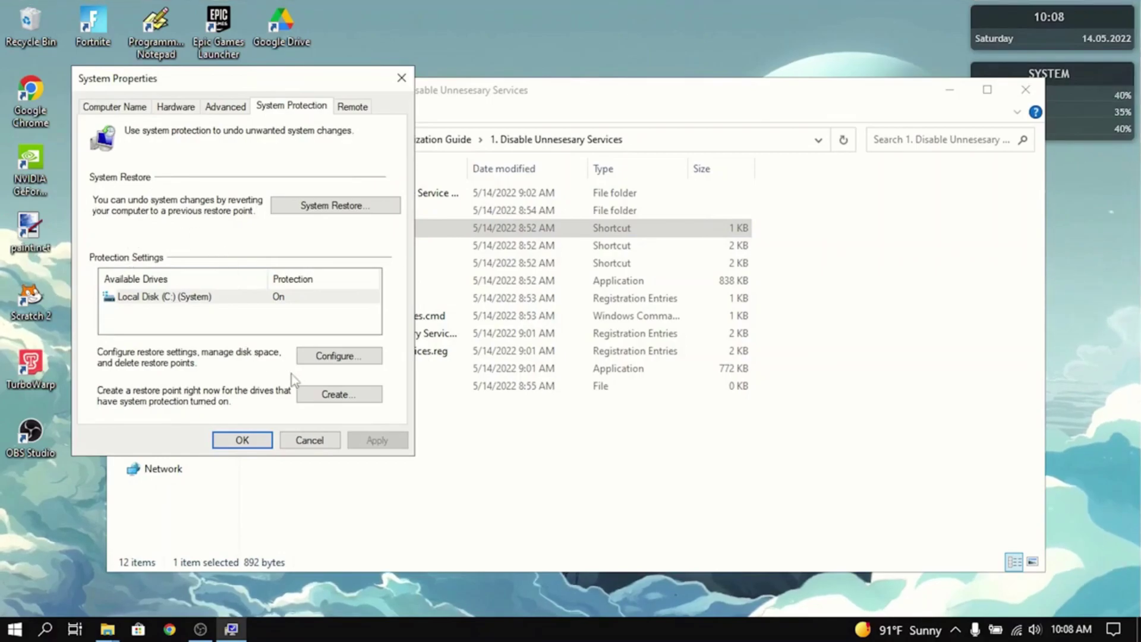
Cancel System Properties, browse the Apps & features list, then bring up Task Manager's Startup apps.
left_click(322, 441)
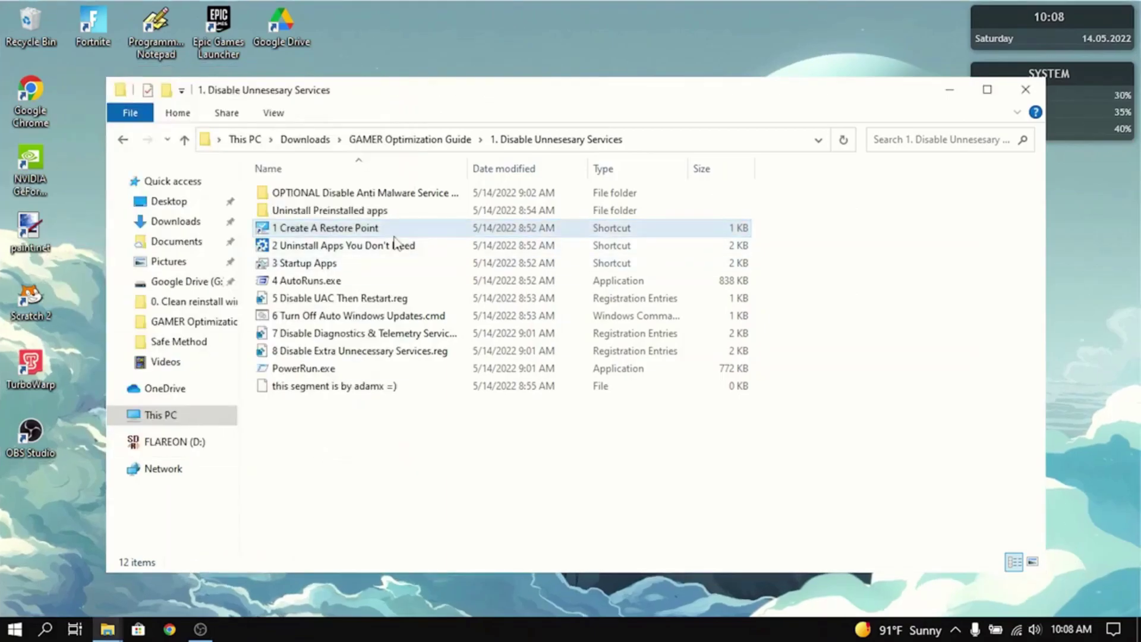
left_click(410, 246)
double_click(413, 247)
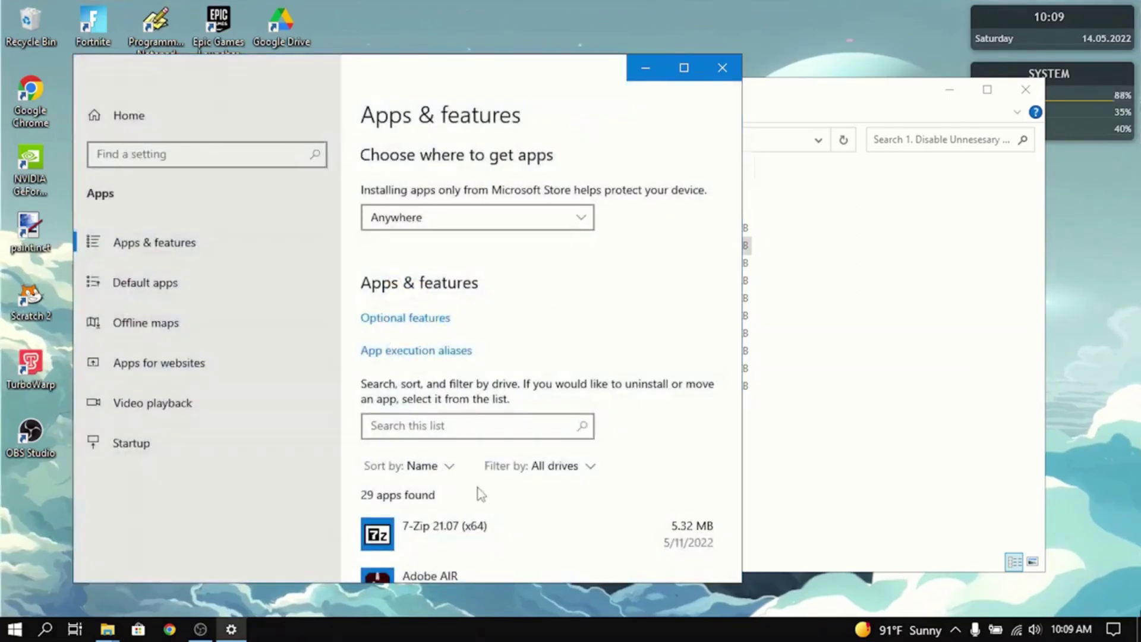
scroll(480, 494, "down", 3)
scroll(480, 493, "down", 12)
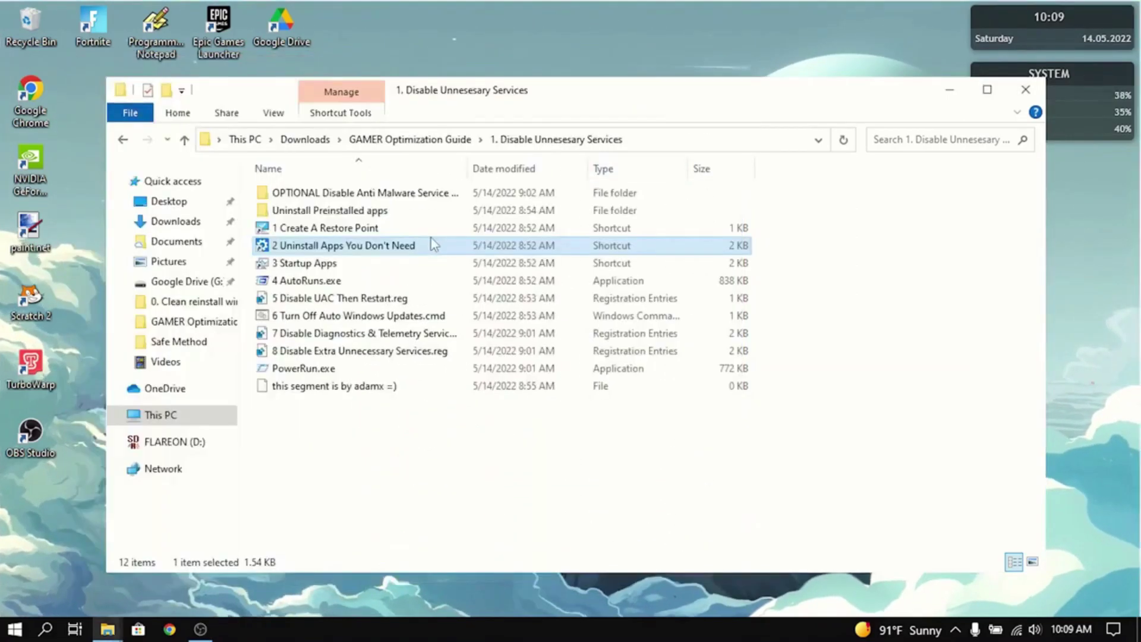
double_click(357, 263)
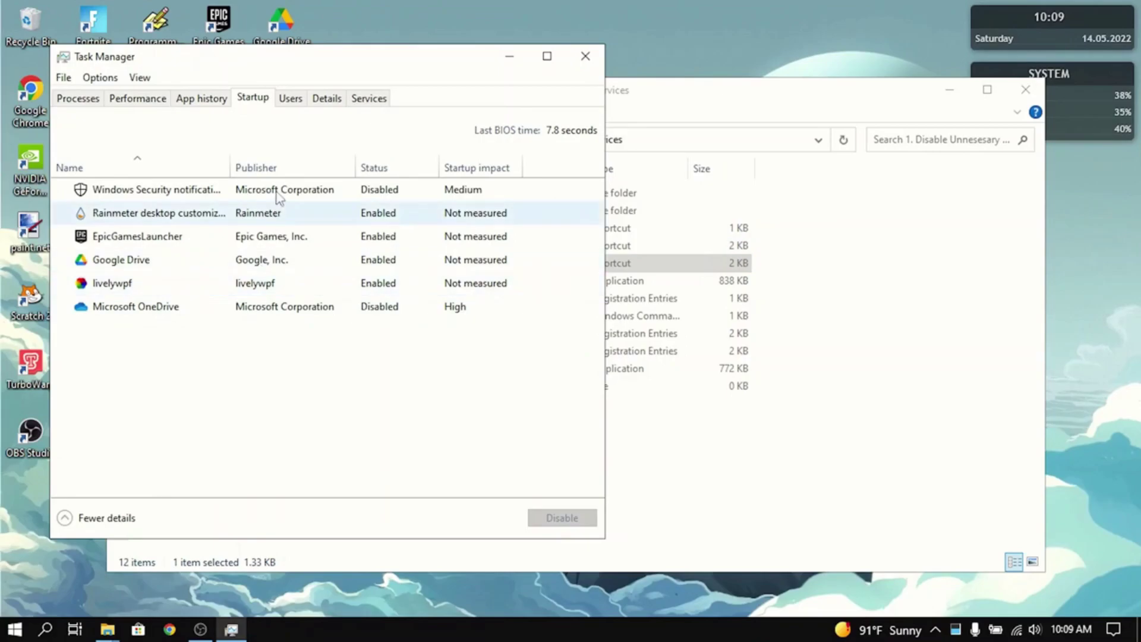
Close Task Manager, run 4 AutoRuns.exe, agree to the licence, scroll the entries, and close Autoruns.
key("alt+F4")
double_click(339, 284)
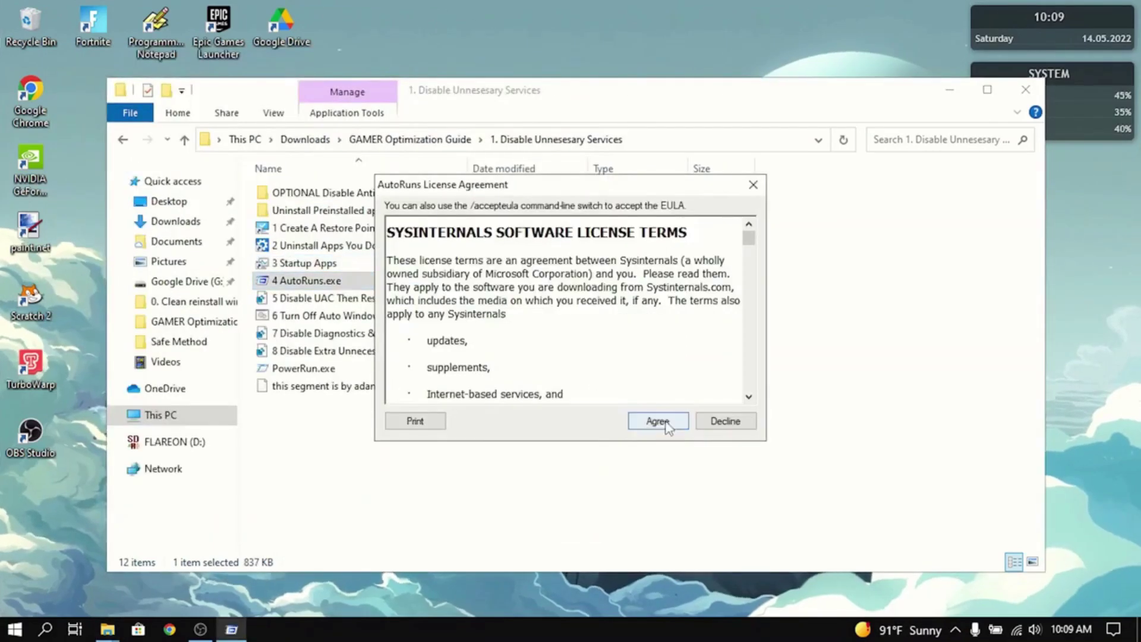
left_click(664, 424)
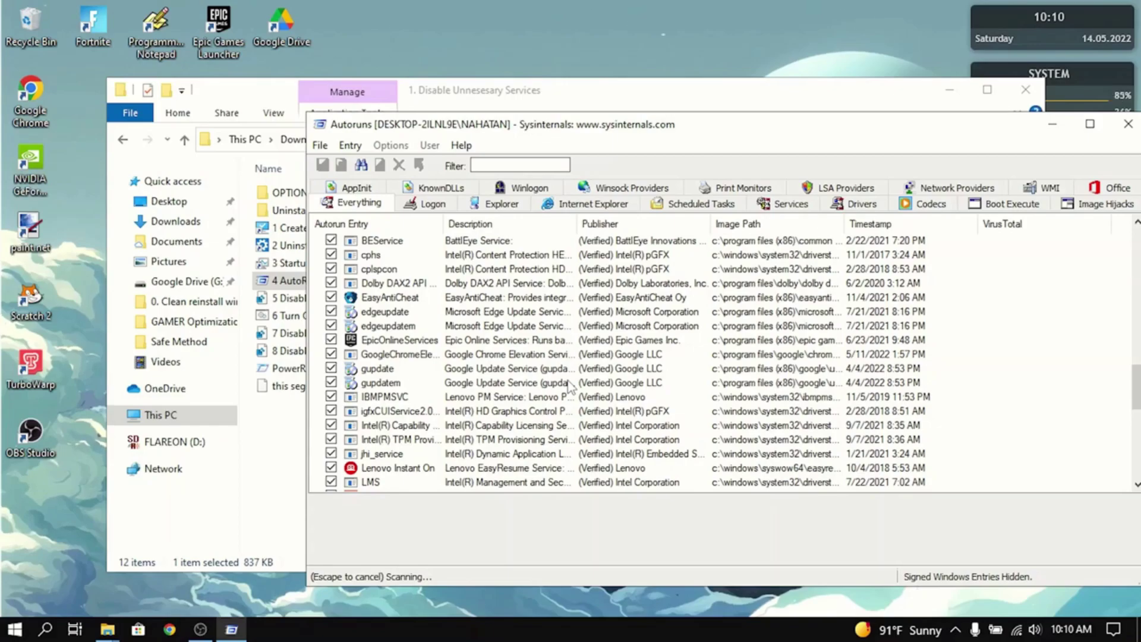
scroll(569, 386, "up", 5)
scroll(568, 386, "up", 4)
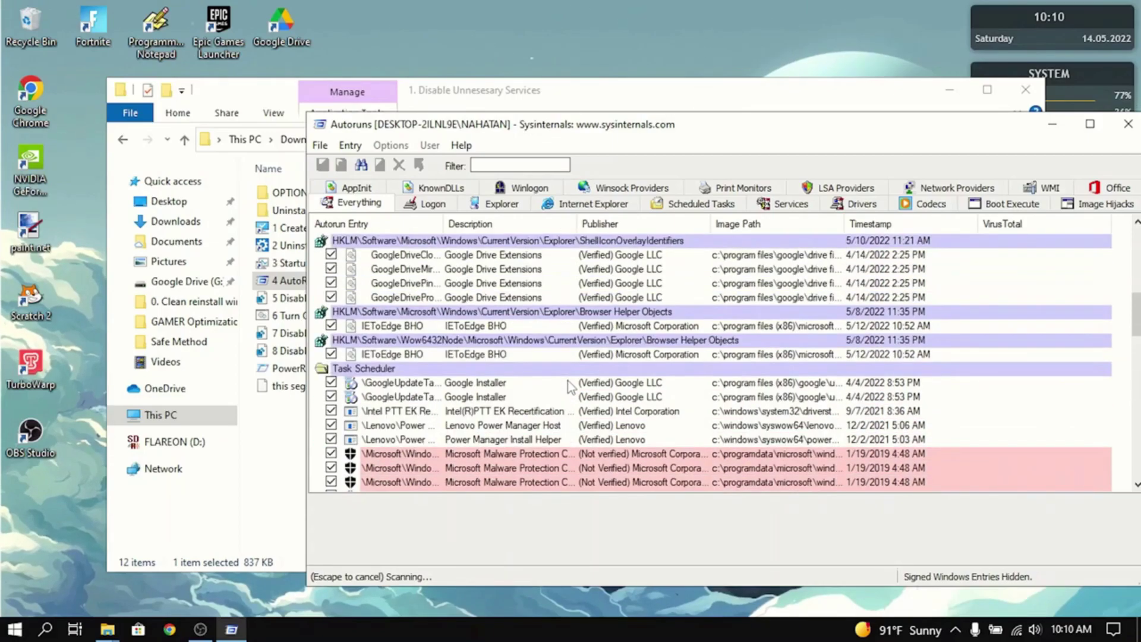
scroll(568, 387, "up", 15)
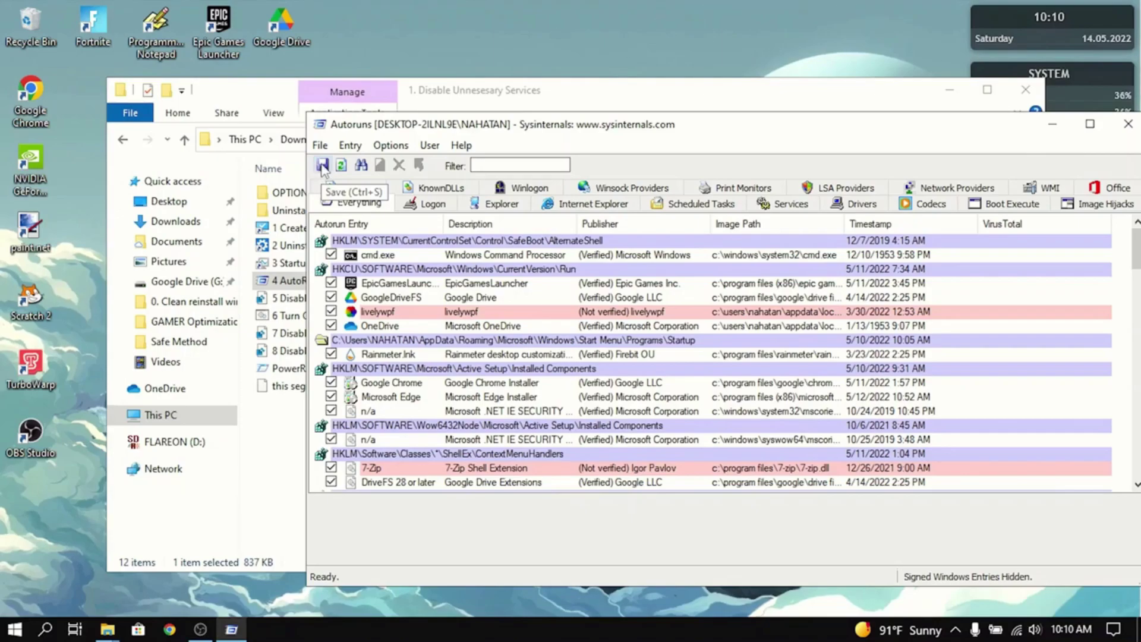
left_click(1128, 124)
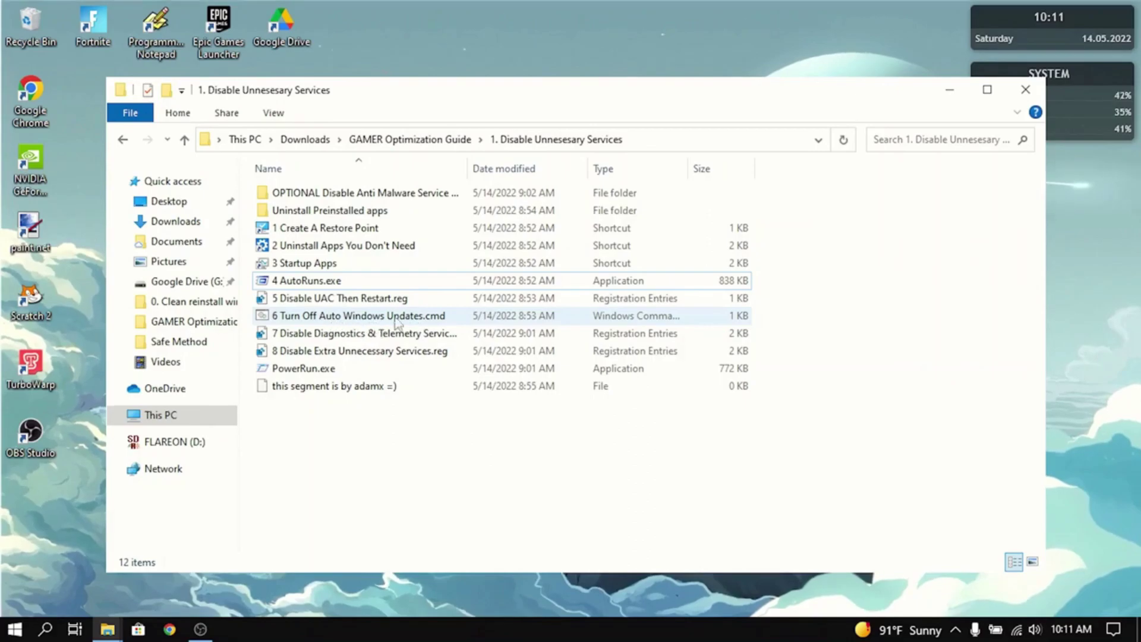
Merge 7 Disable Diagnostics & Telemetry Services.reg, then start merging the Disable Extra Unnecessary Services file.
double_click(332, 339)
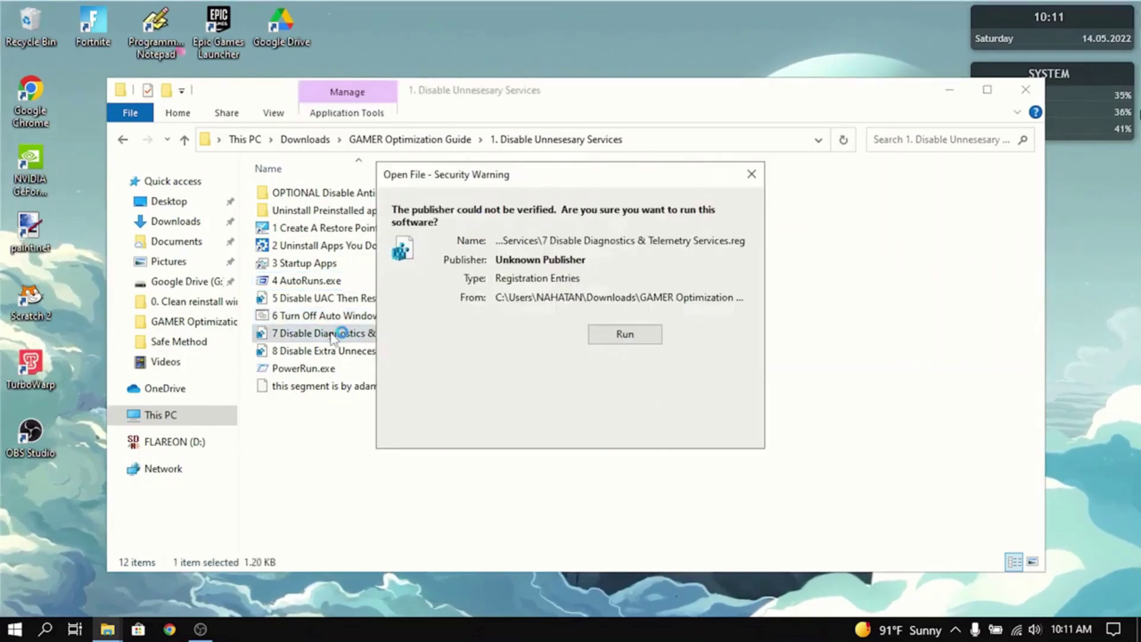
left_click(609, 344)
left_click(323, 476)
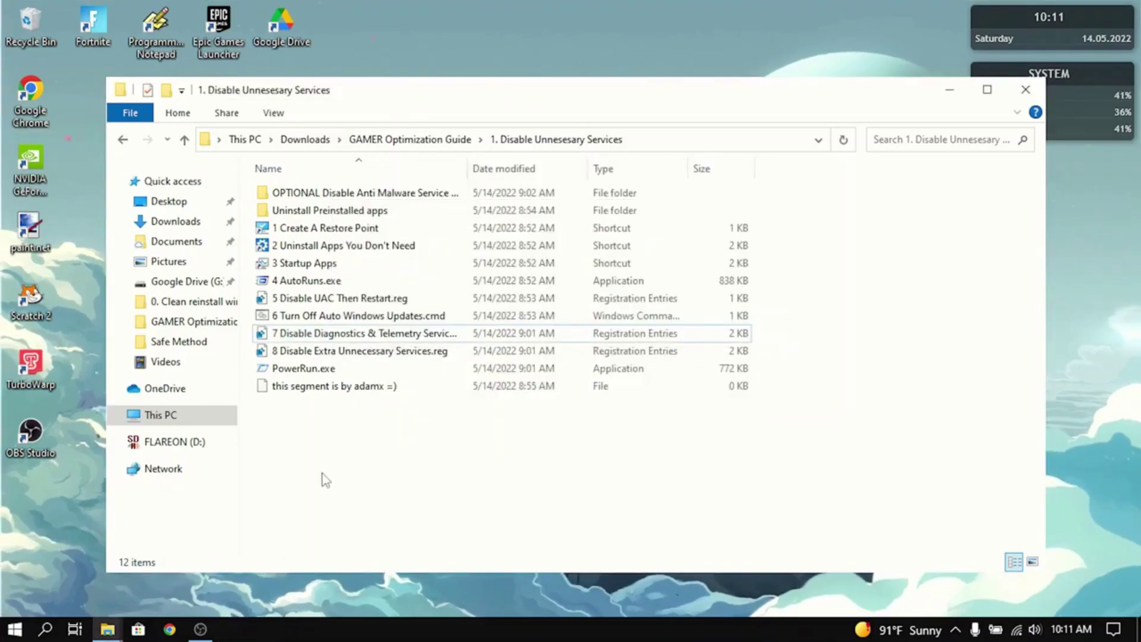
left_click(321, 336)
left_click_drag(320, 336, 307, 372)
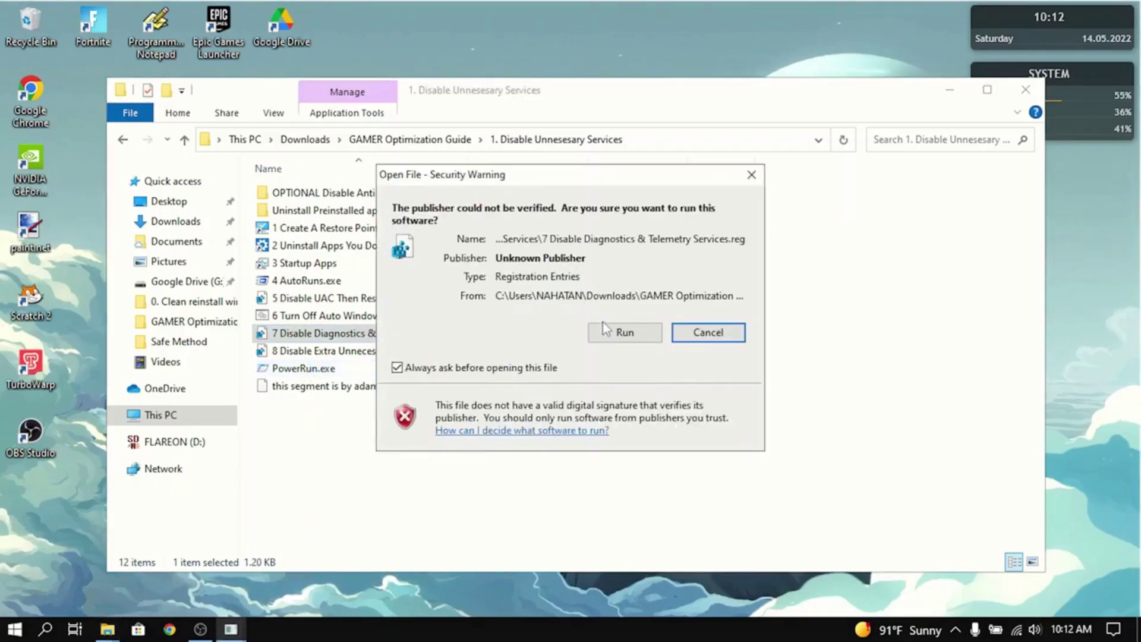
left_click(604, 328)
left_click(695, 342)
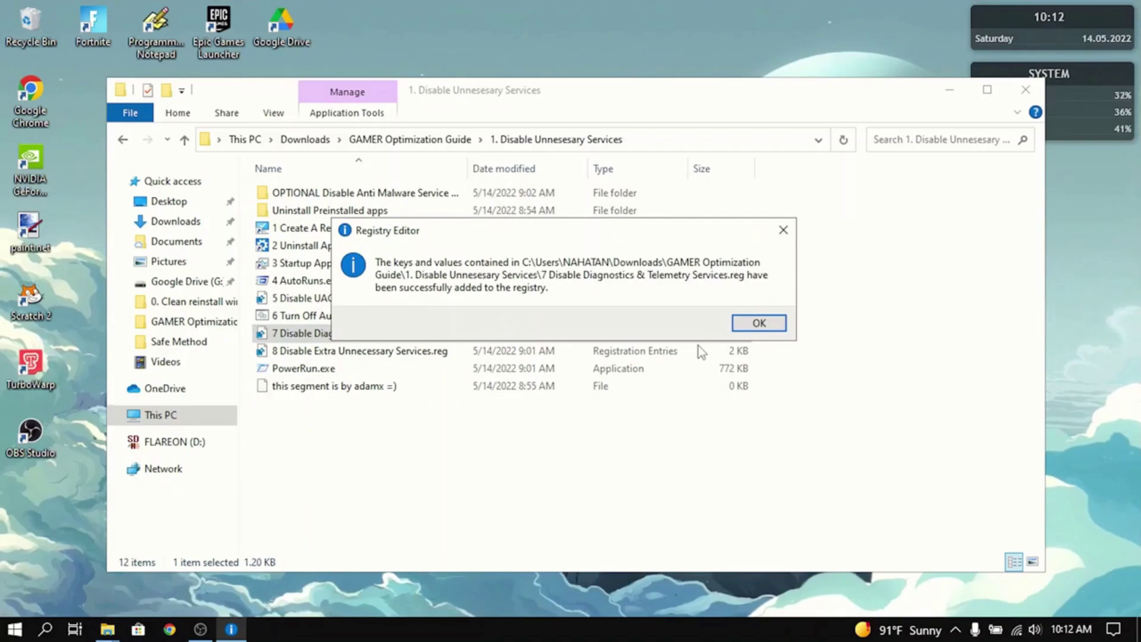
left_click(750, 325)
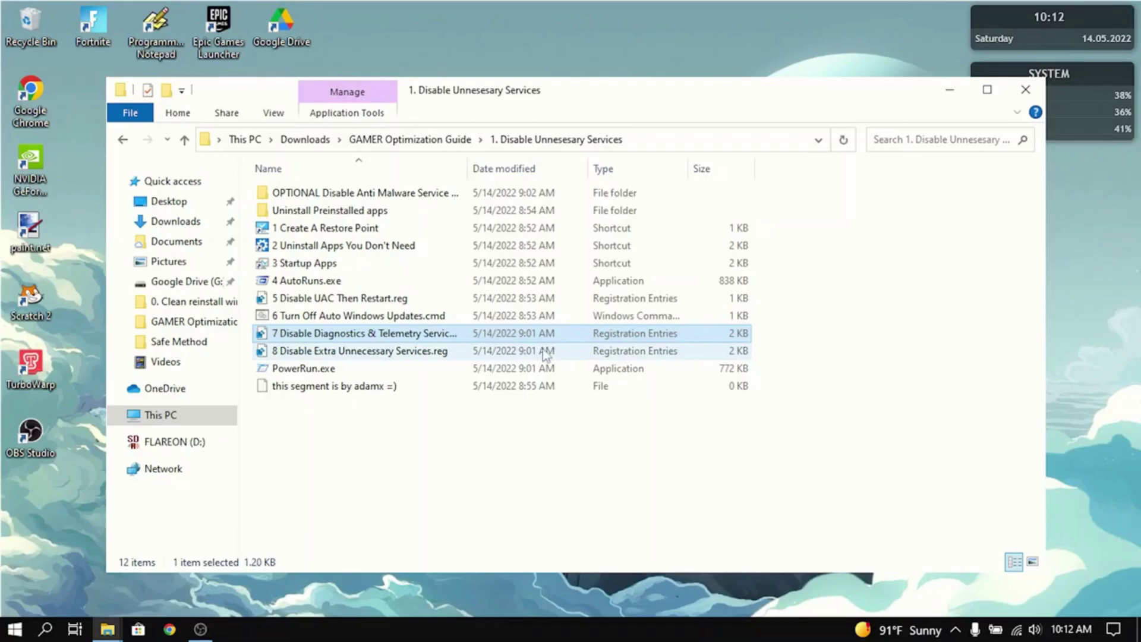
double_click(510, 351)
key("Return")
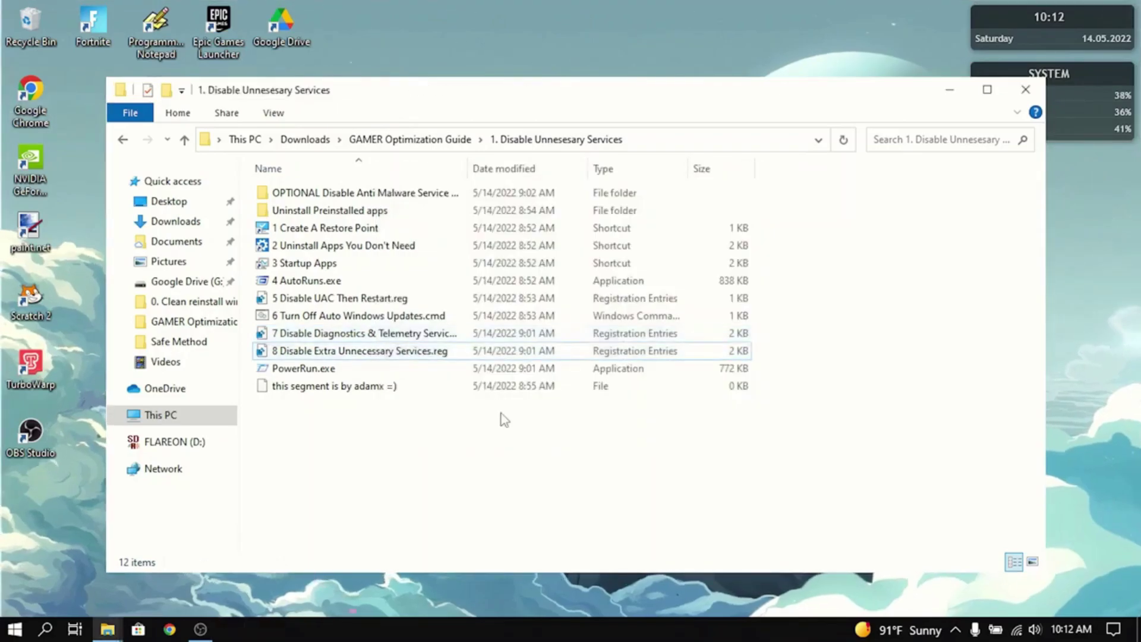
Go into the 2. FPS Tweaks folder and run the Latency BCD Tweaks script.
key("alt+Up")
key("Down")
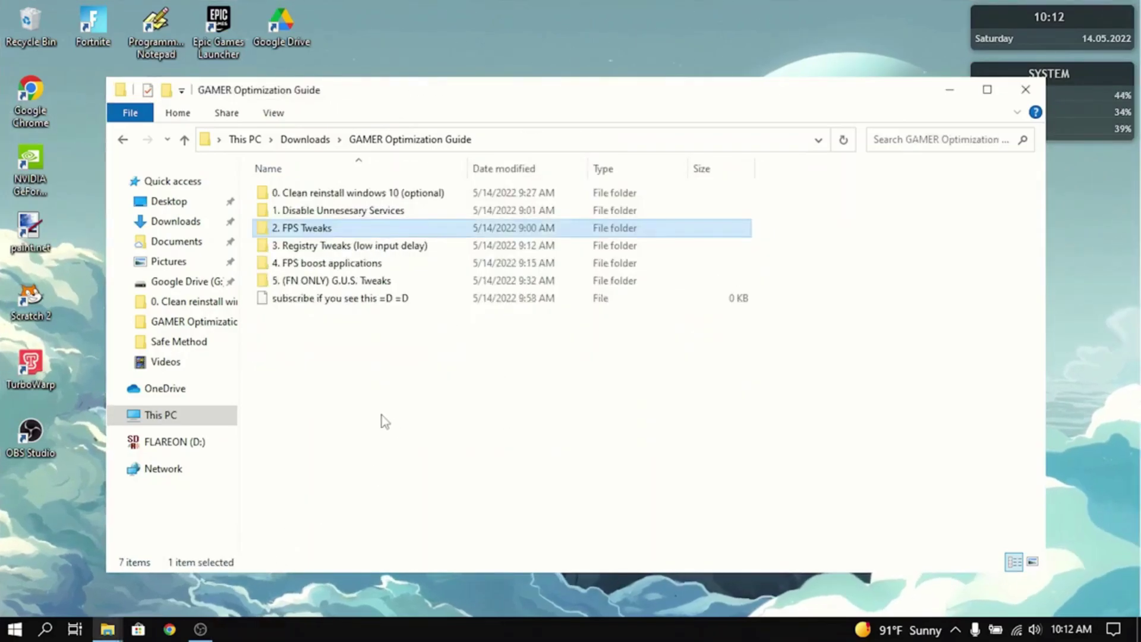
double_click(309, 231)
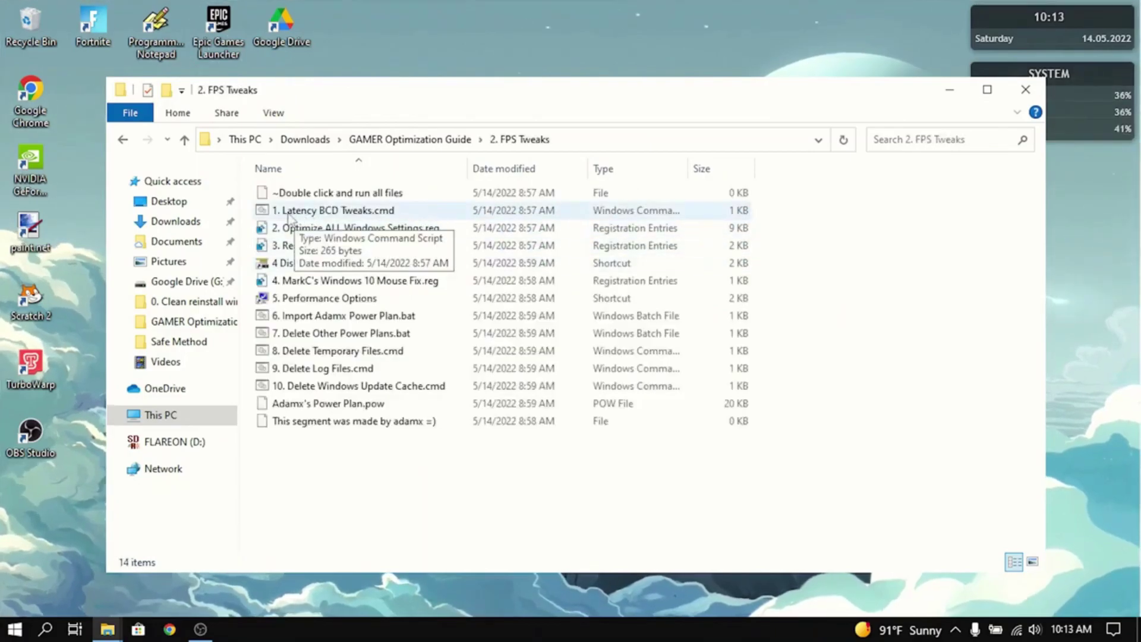
double_click(362, 211)
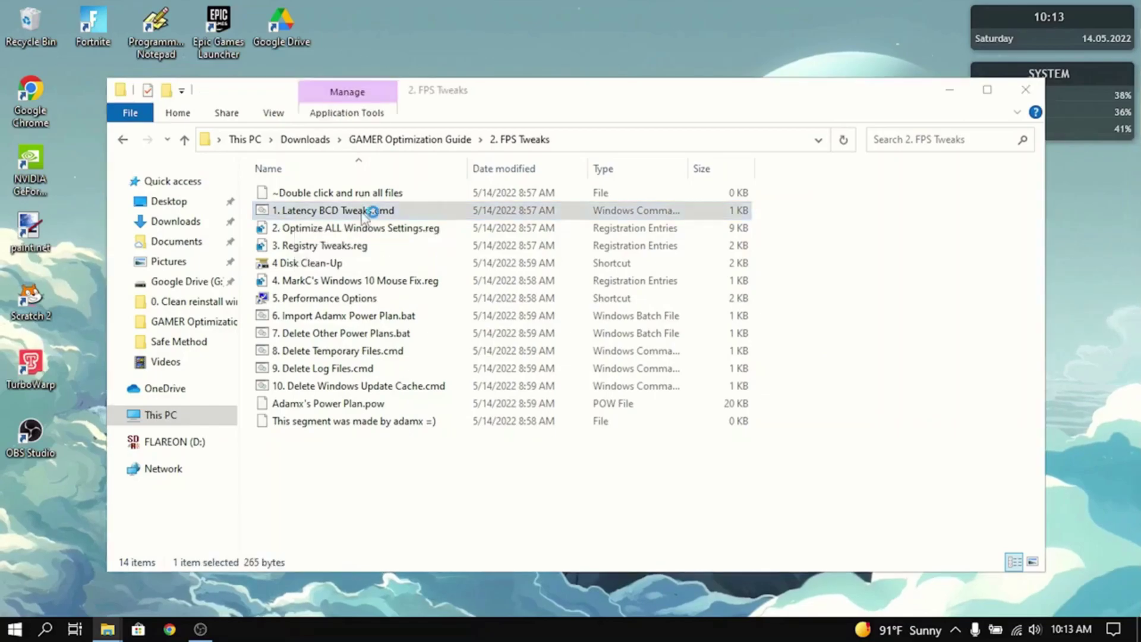
key("Return")
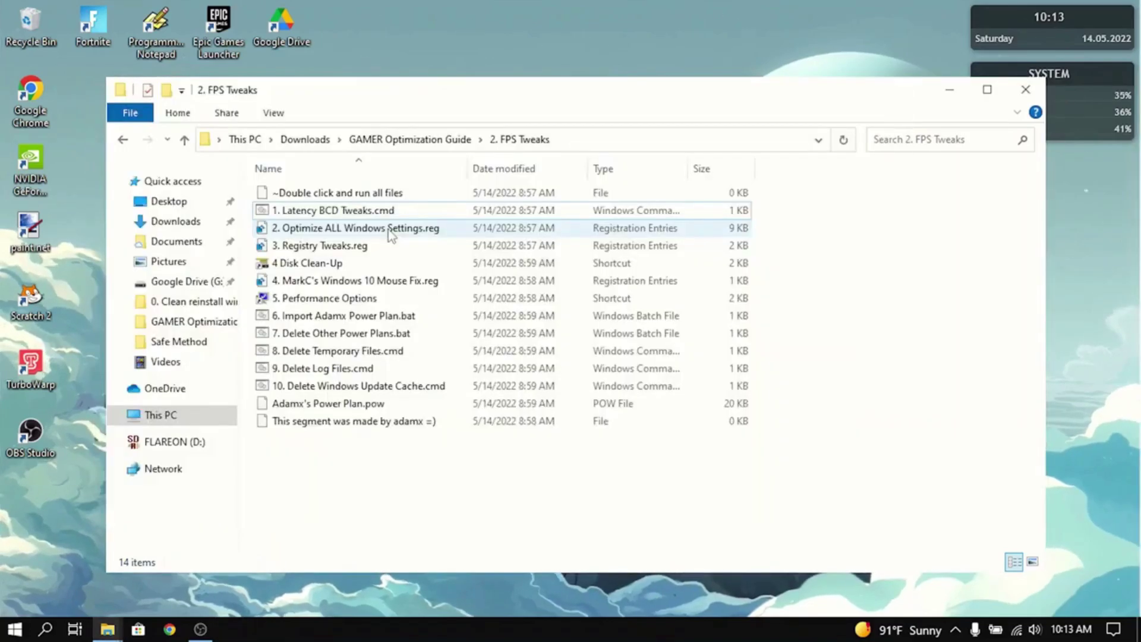
Merge the Optimize ALL Windows Settings registry file and run the Registry Tweaks file.
double_click(387, 228)
left_click(601, 332)
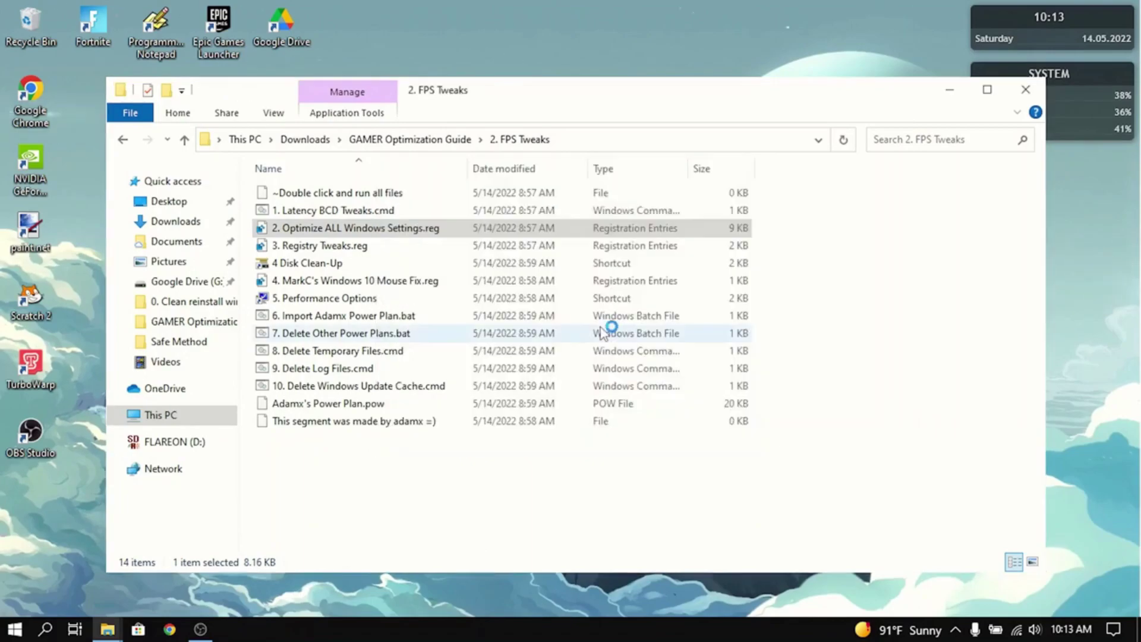
left_click(689, 340)
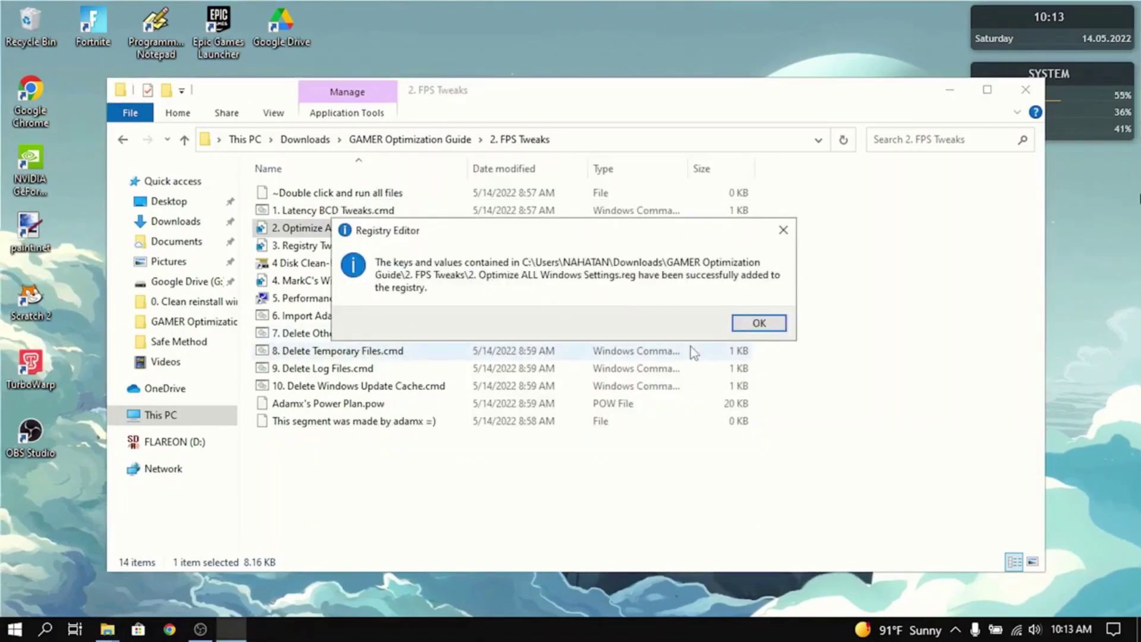
left_click(772, 328)
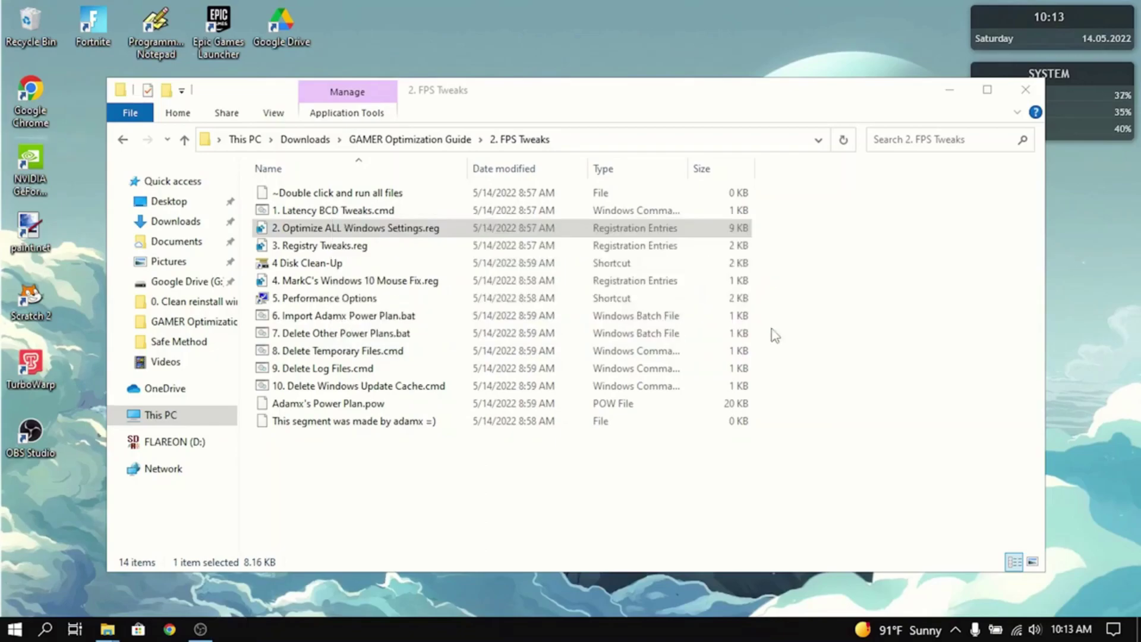
double_click(376, 241)
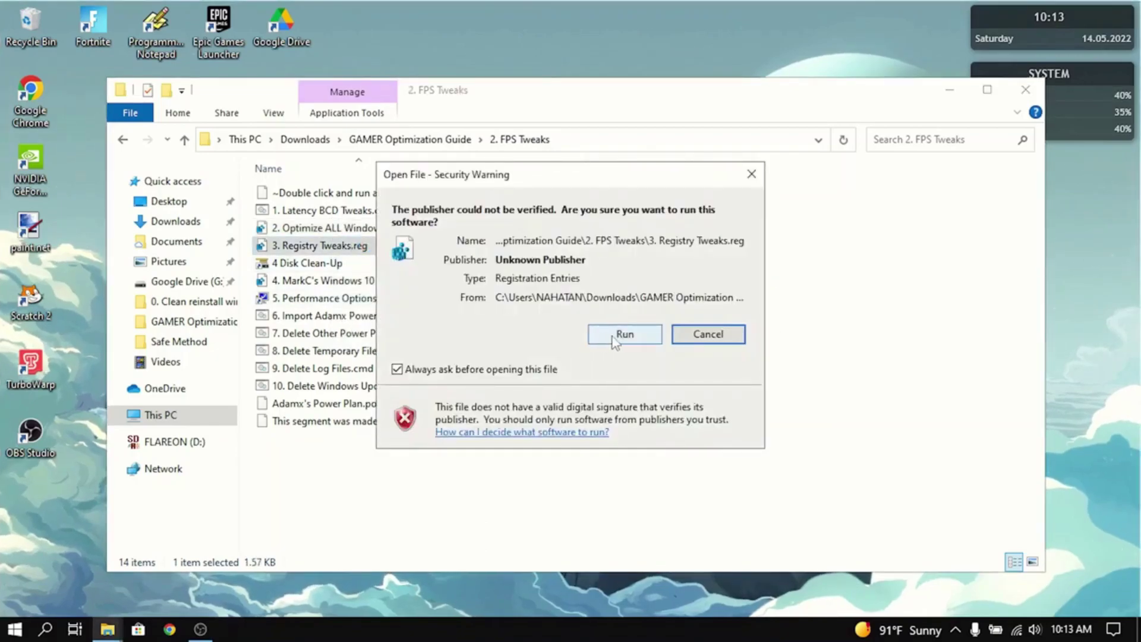
left_click(615, 337)
Launch 4 Disk Clean-Up and dismiss its drive picker without cleaning.
double_click(309, 263)
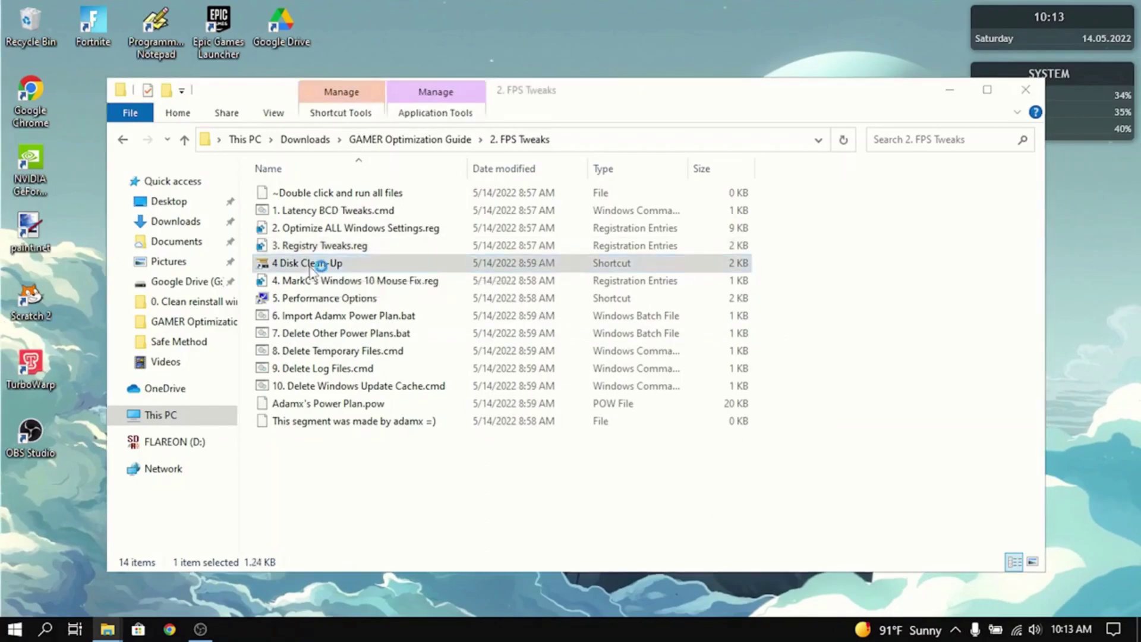
left_click(670, 317)
left_click(685, 249)
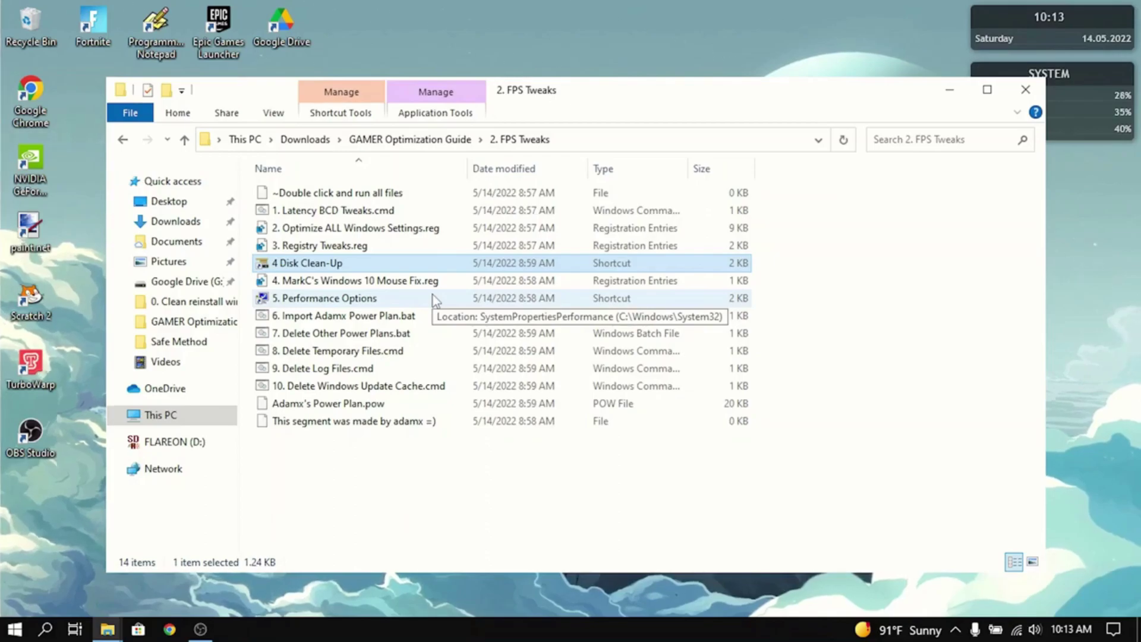
Merge 4. MarkC's Windows 10 Mouse Fix.reg into the registry.
left_click(407, 283)
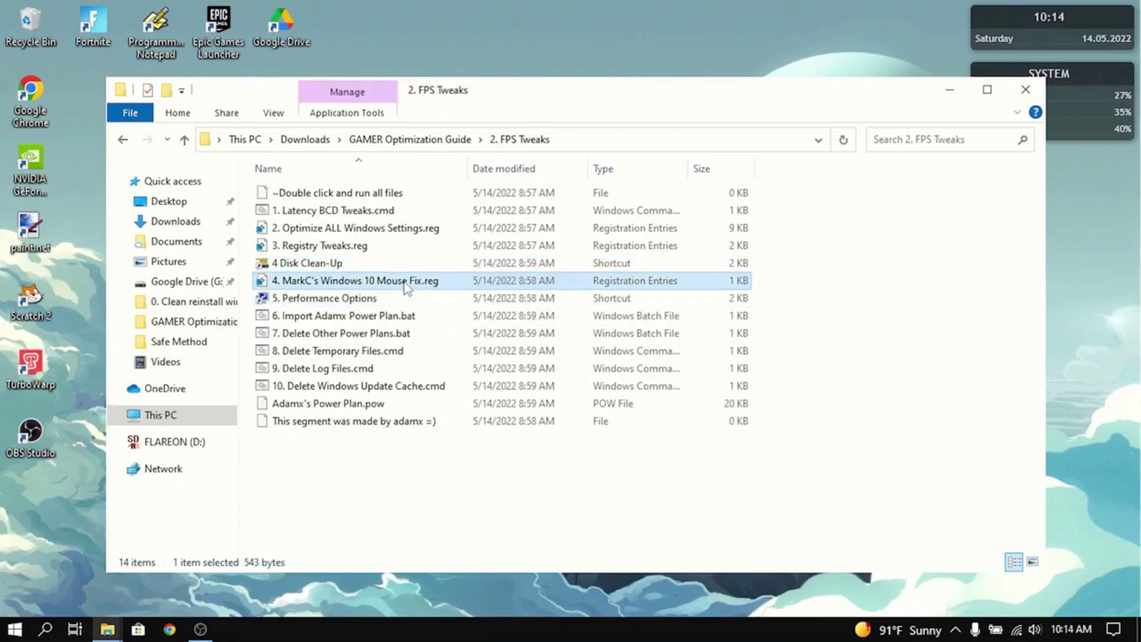
double_click(349, 285)
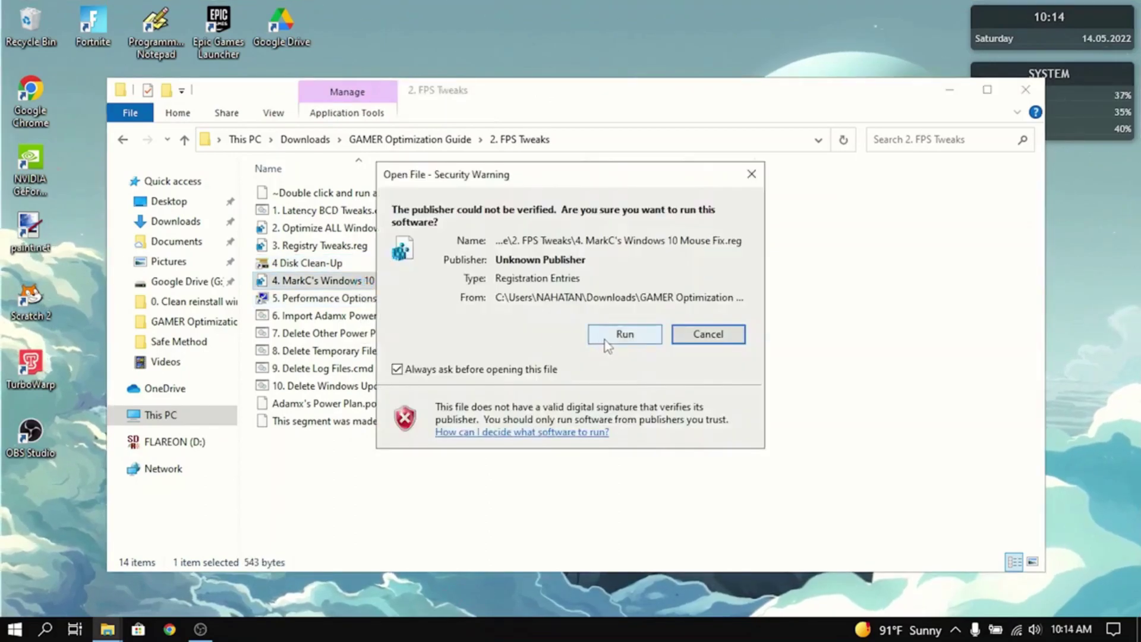
left_click(605, 340)
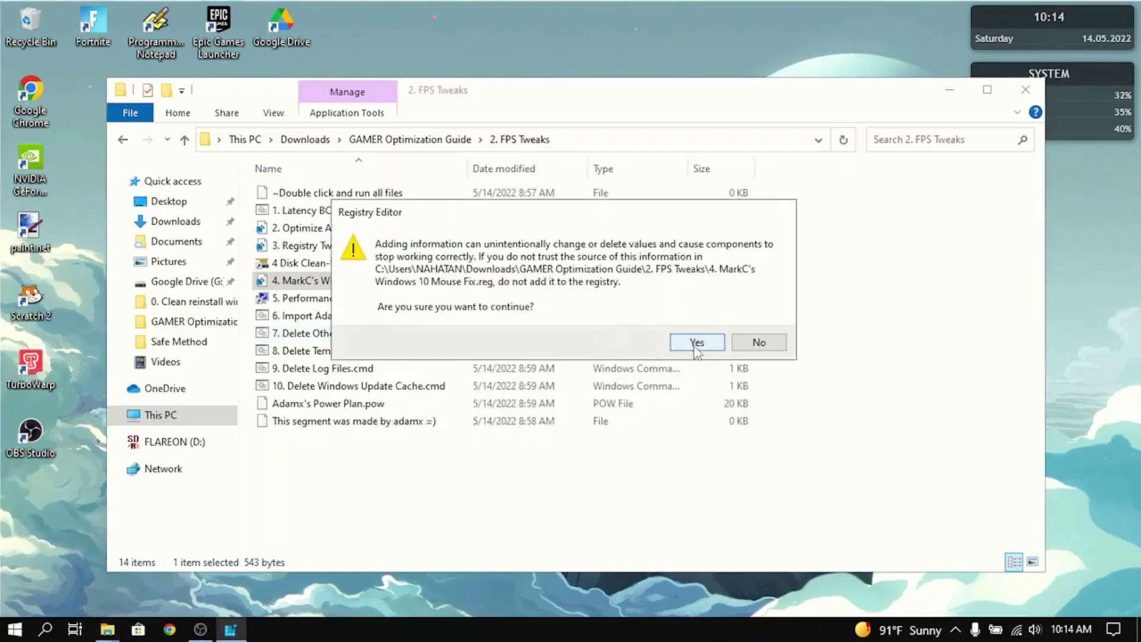
left_click(696, 347)
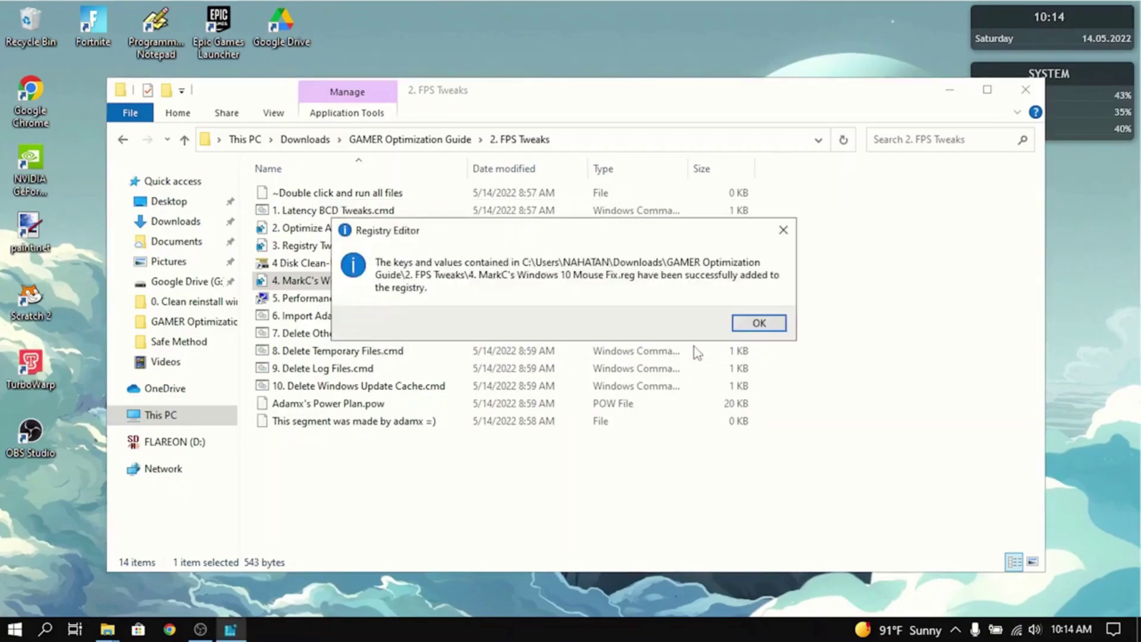
left_click(763, 333)
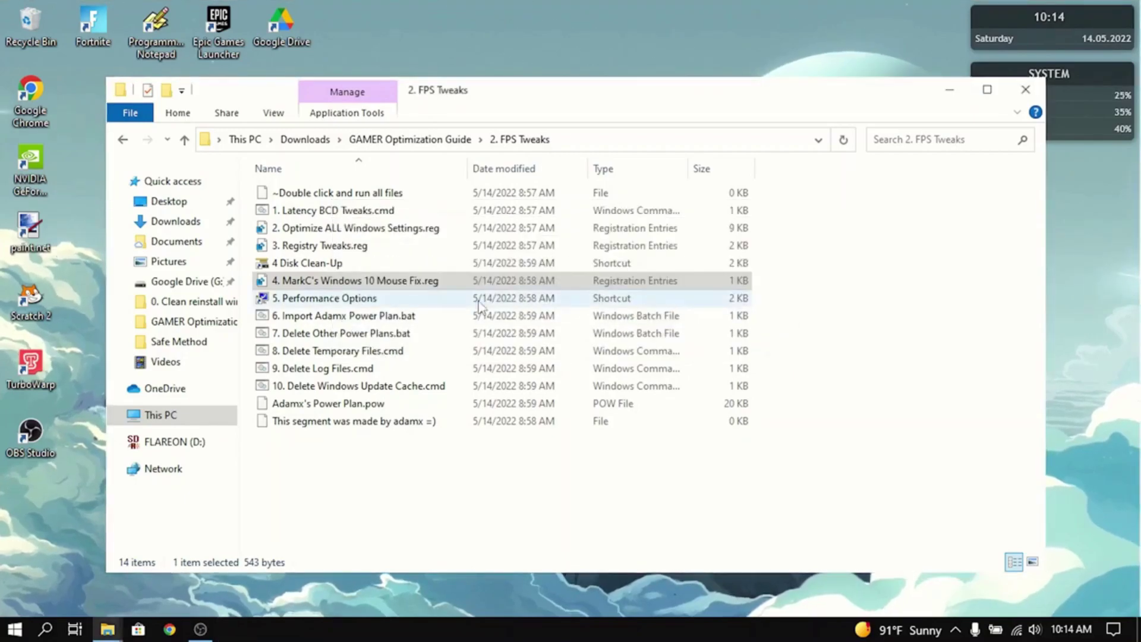
Open 5. Performance Options and accept the Custom visual effects with OK.
double_click(340, 300)
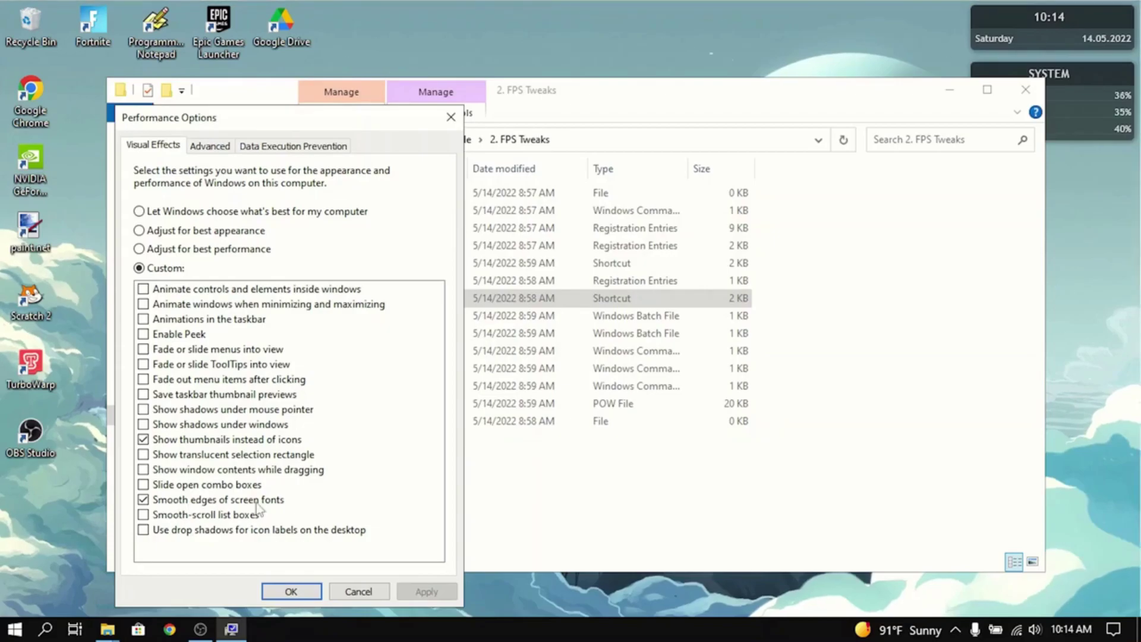
left_click(291, 591)
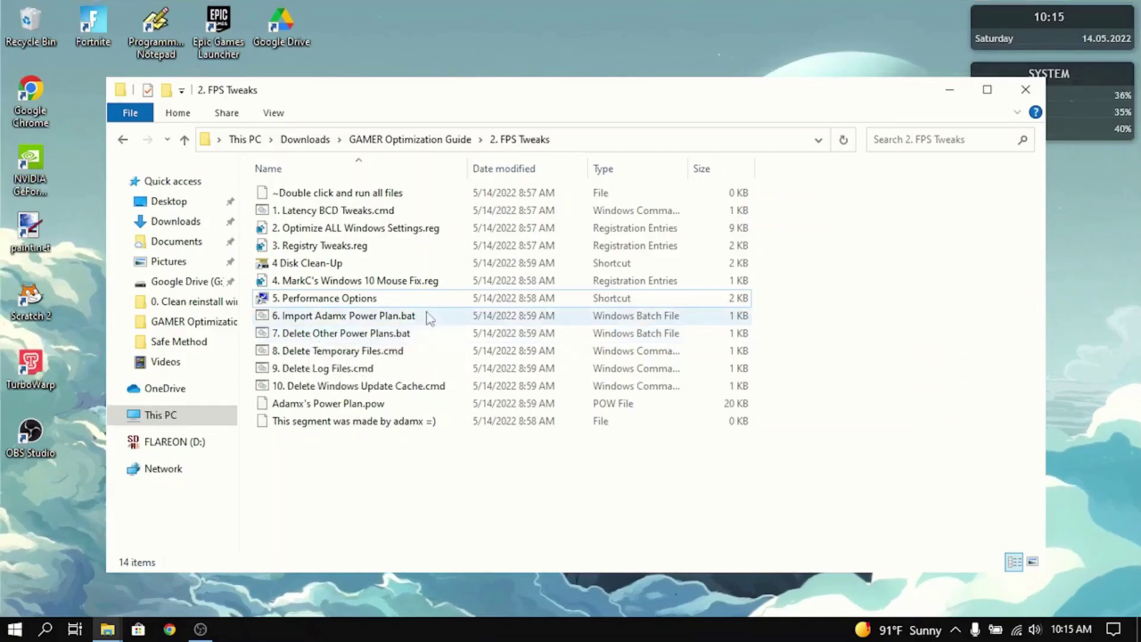
Run 8. Delete Temporary Files.cmd and 9. Delete Log Files.cmd, then return to GAMER Optimization Guide.
double_click(305, 354)
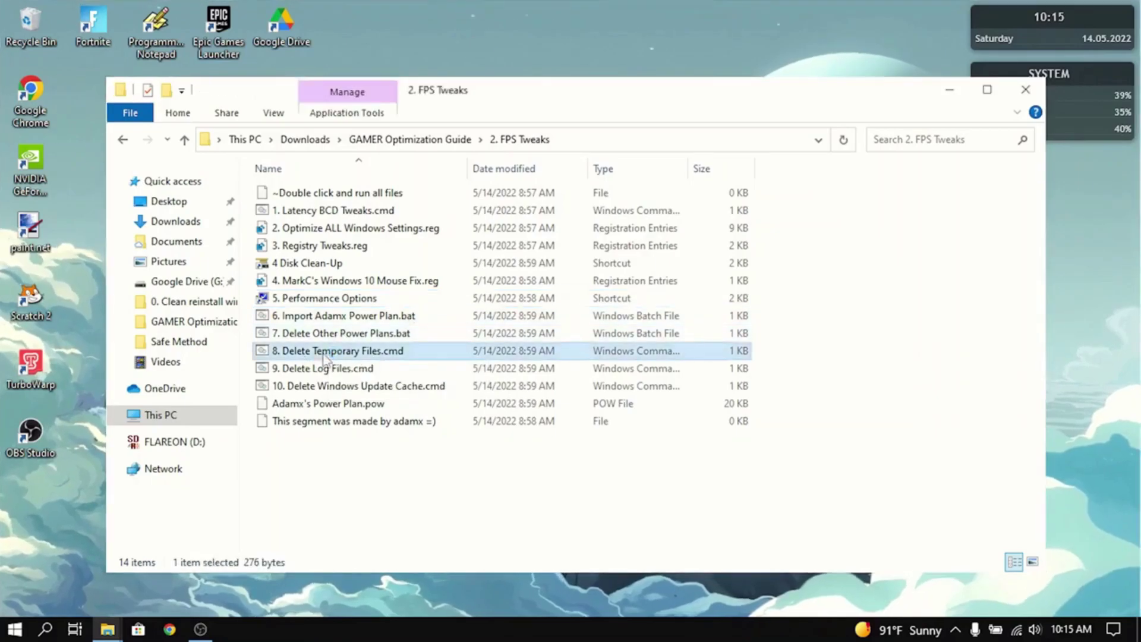
key("Return")
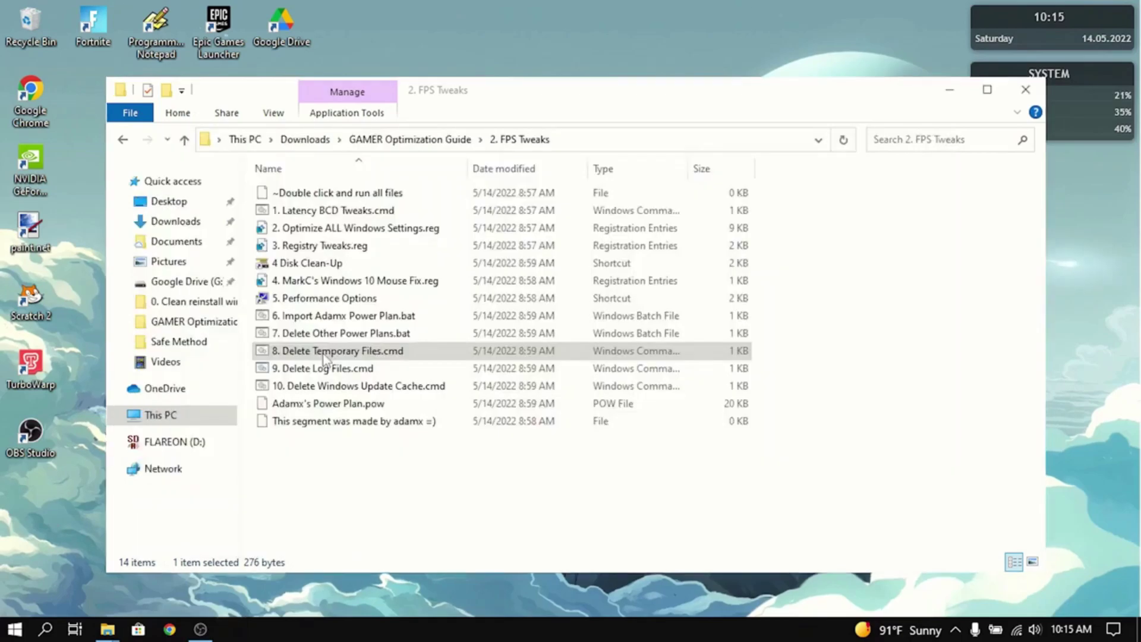
double_click(330, 368)
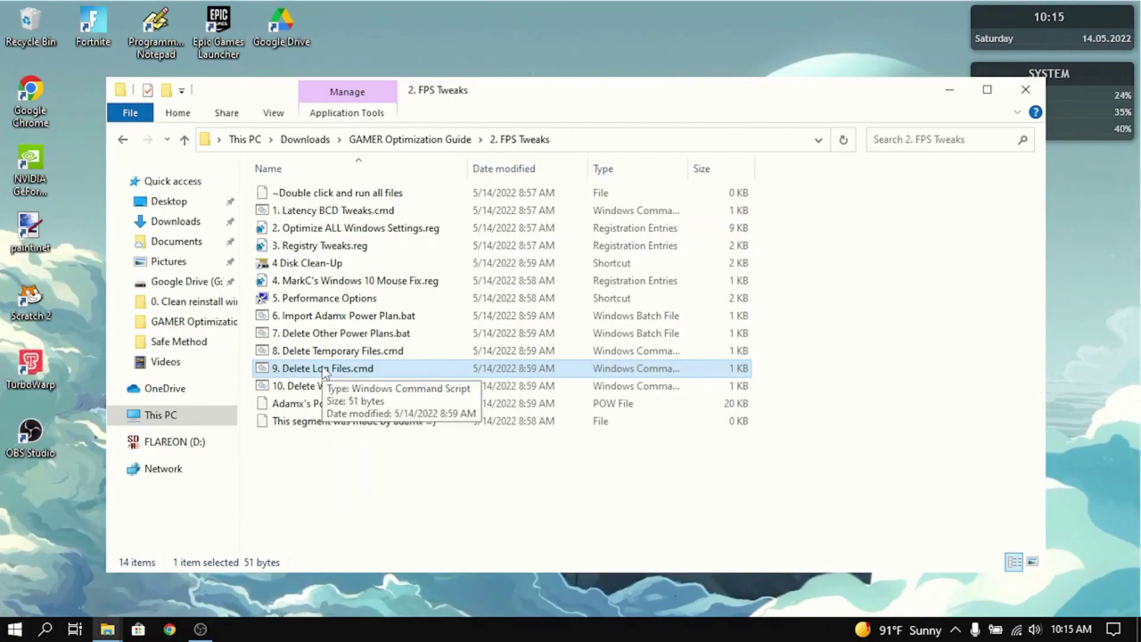
left_click(337, 443)
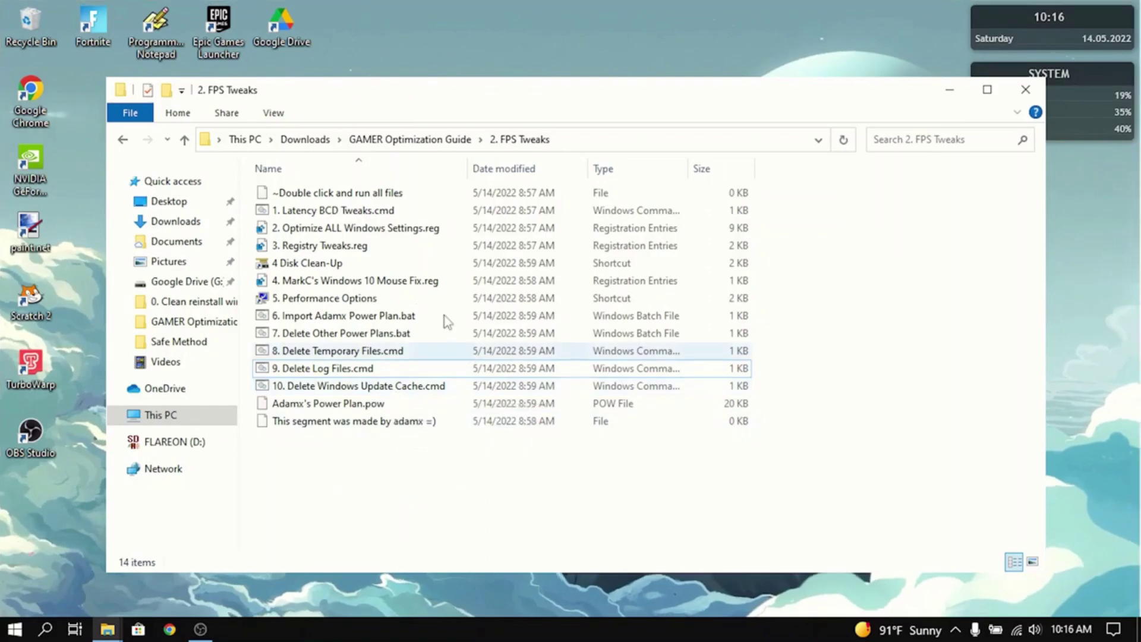
left_click(455, 149)
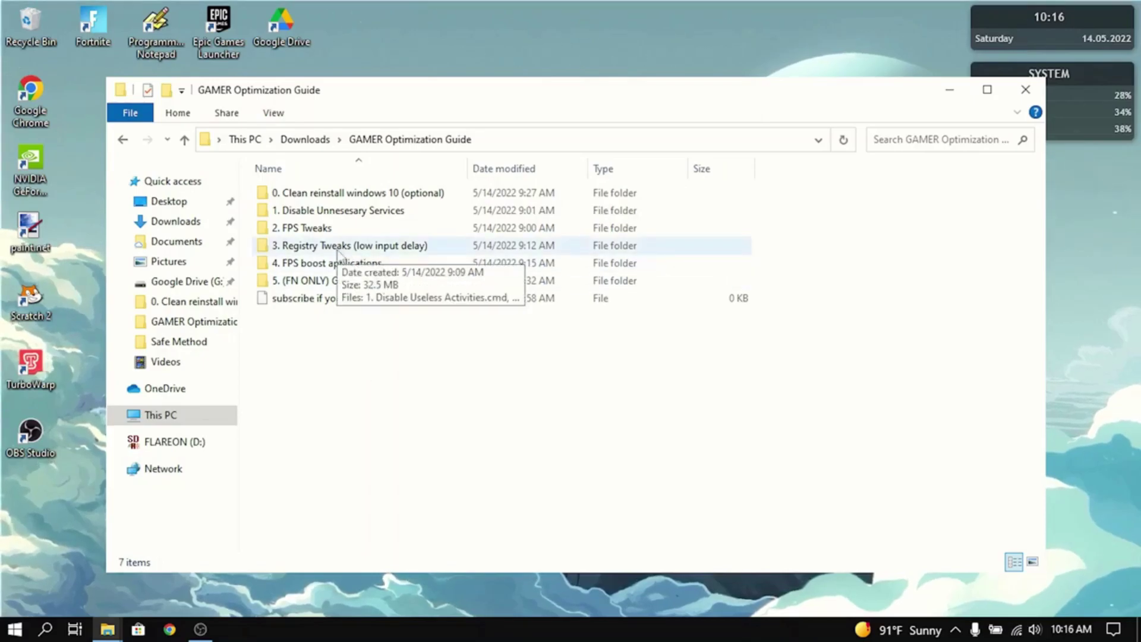
In 3. Registry Tweaks (low input delay), run Disable Useless Activities.cmd and Important Tweaks.bat via Run anyway.
double_click(338, 250)
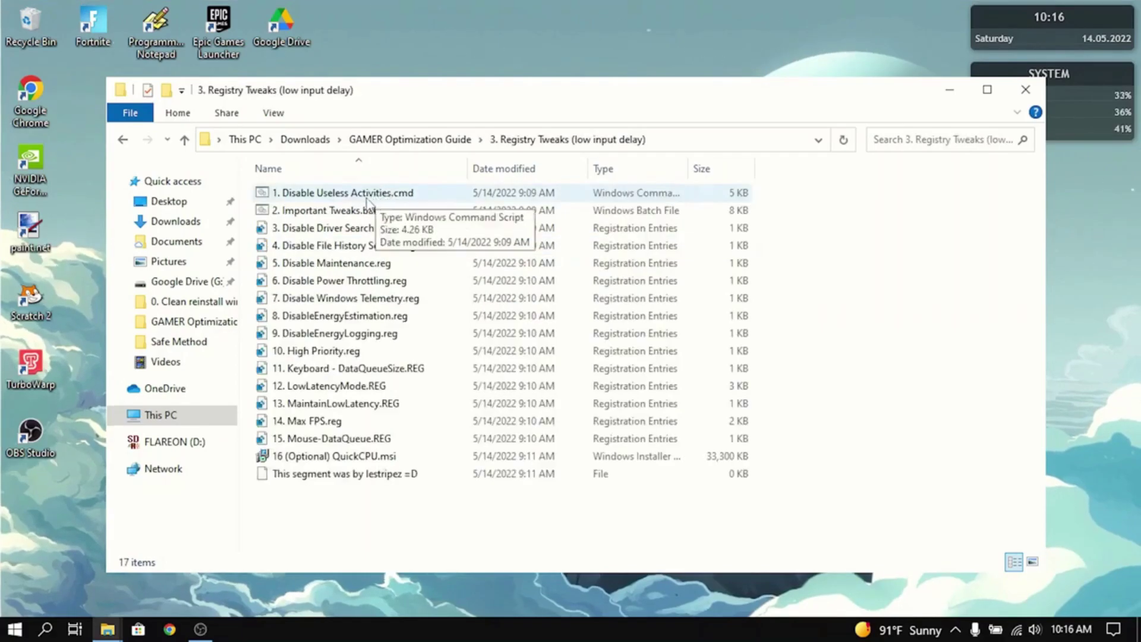
double_click(366, 198)
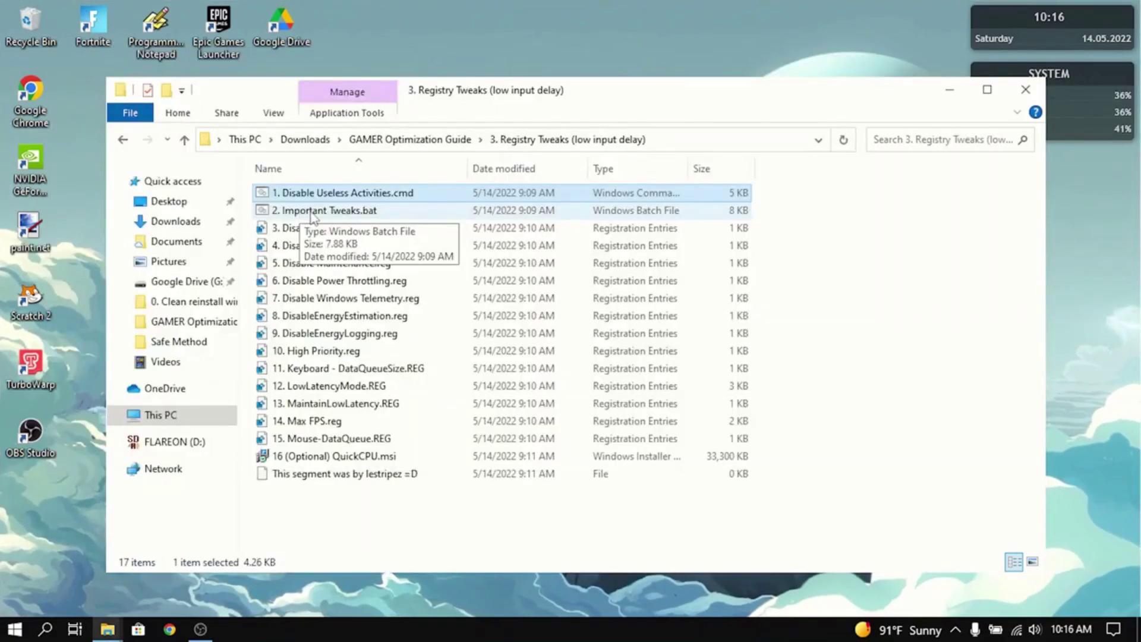
double_click(313, 211)
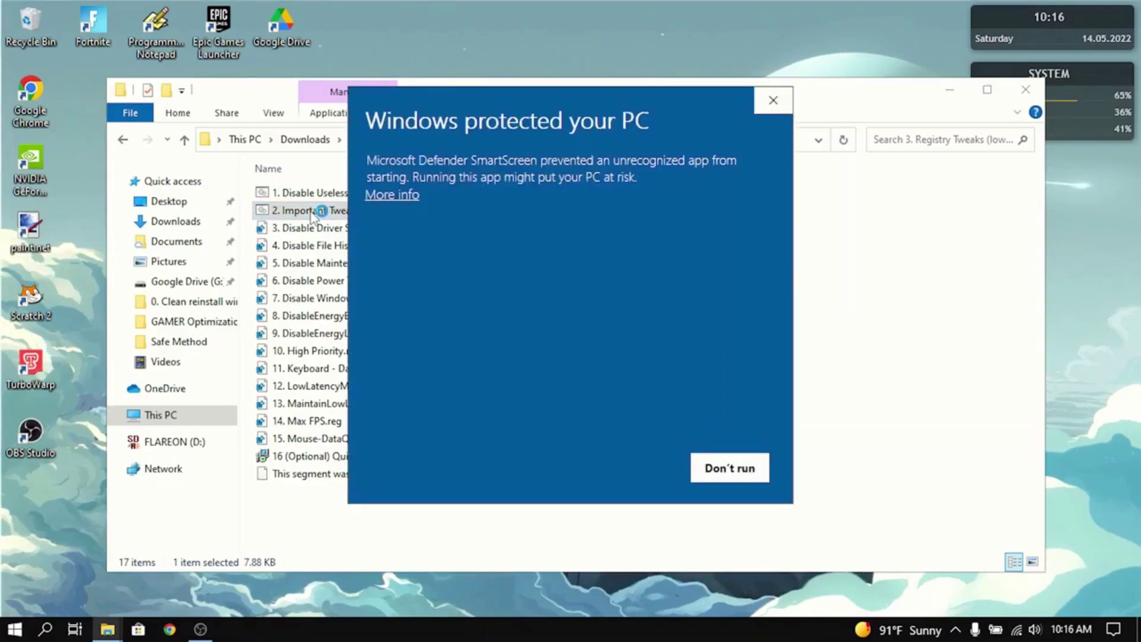
left_click(365, 195)
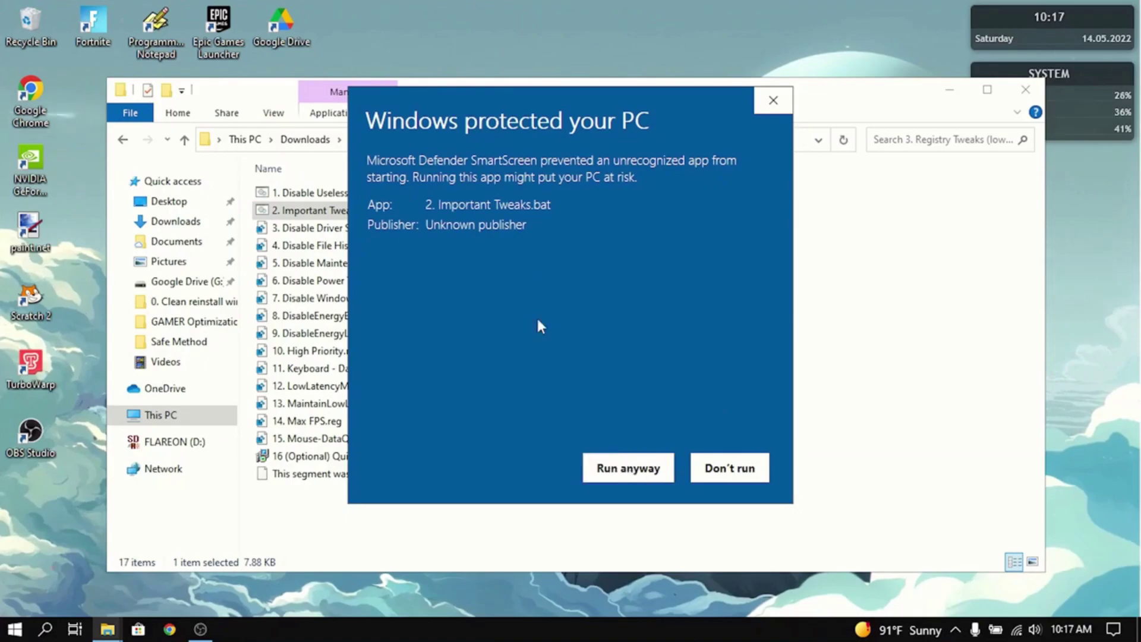
left_click(631, 470)
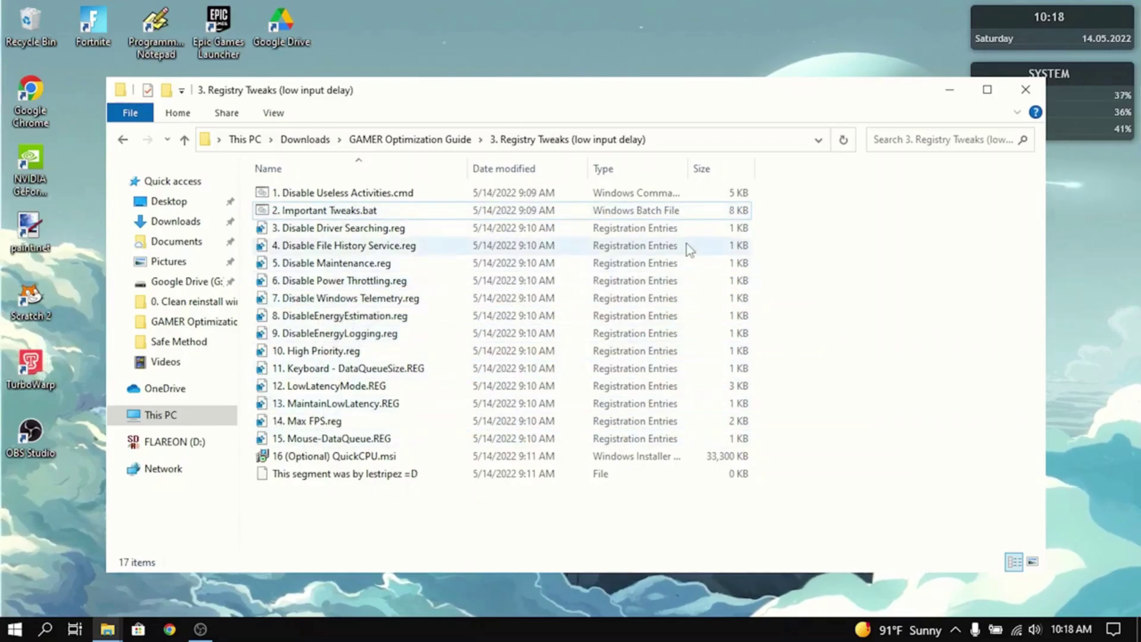
Merge the Disable Driver Searching and Disable Power Throttling registry files.
double_click(450, 227)
key("Return")
key("Return")
double_click(408, 281)
left_click(696, 341)
Merge Disable Windows Telemetry, DisableEnergyEstimation and DisableEnergyLogging, then return to GAMER Optimization Guide.
key("Return")
key("Down")
key("Down")
key("Down")
key("Return")
key("Return")
key("Down")
key("Down")
key("Return")
key("Down")
key("Down")
key("Down")
key("Return")
key("Return")
key("Down")
key("Return")
key("Return")
left_click(769, 337)
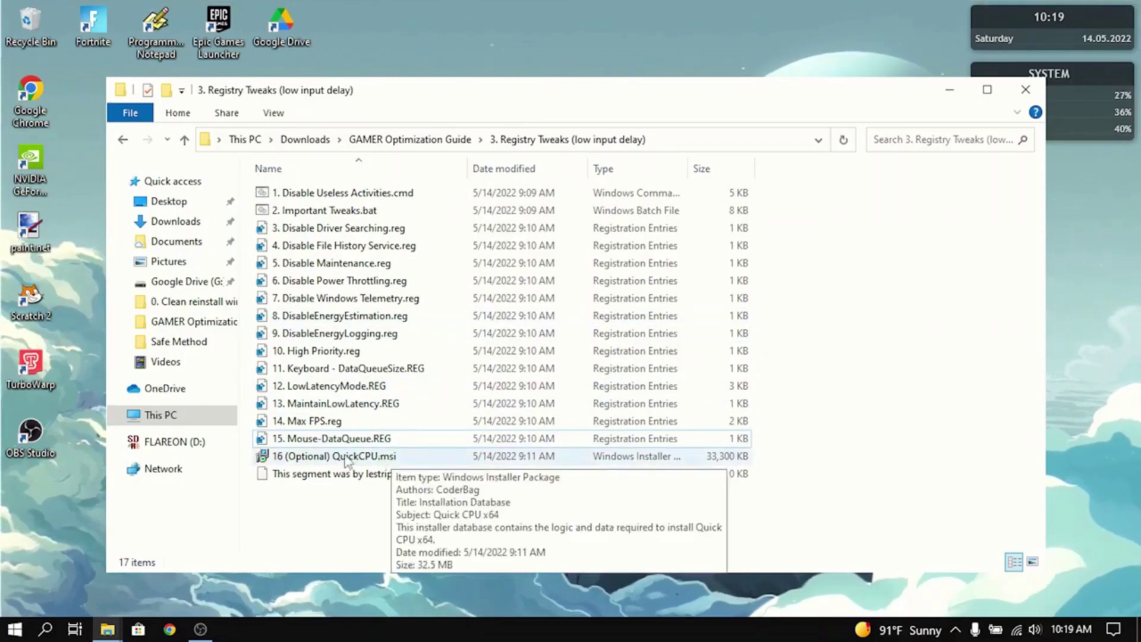
left_click(416, 141)
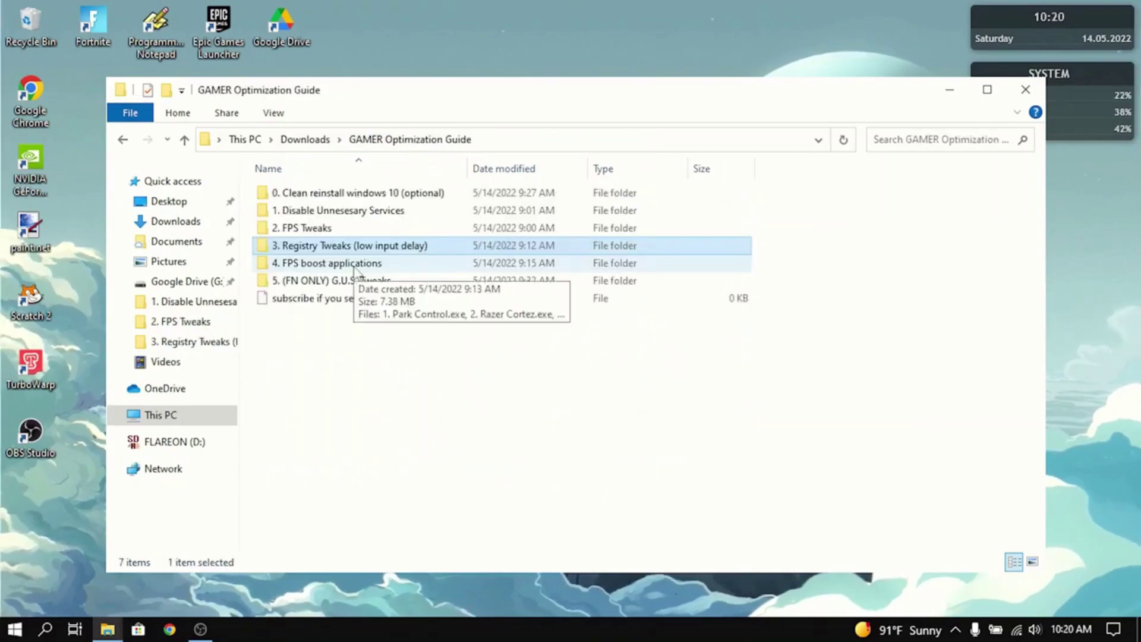
Run Park Control from 4. FPS boost applications, keeping the current power plan.
double_click(356, 267)
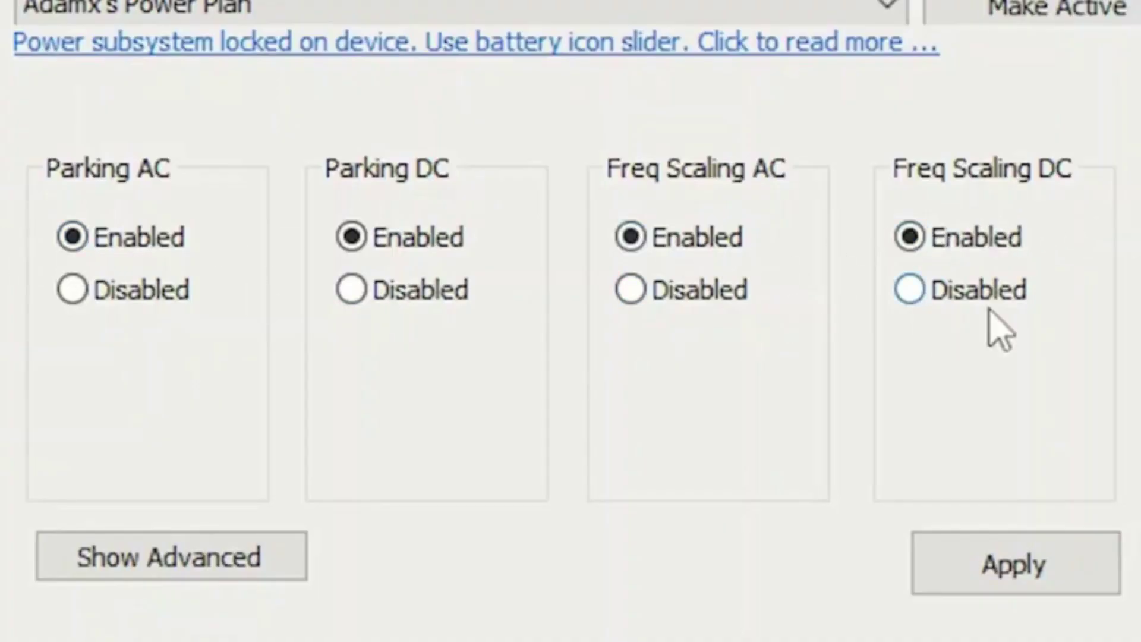
left_click(597, 10)
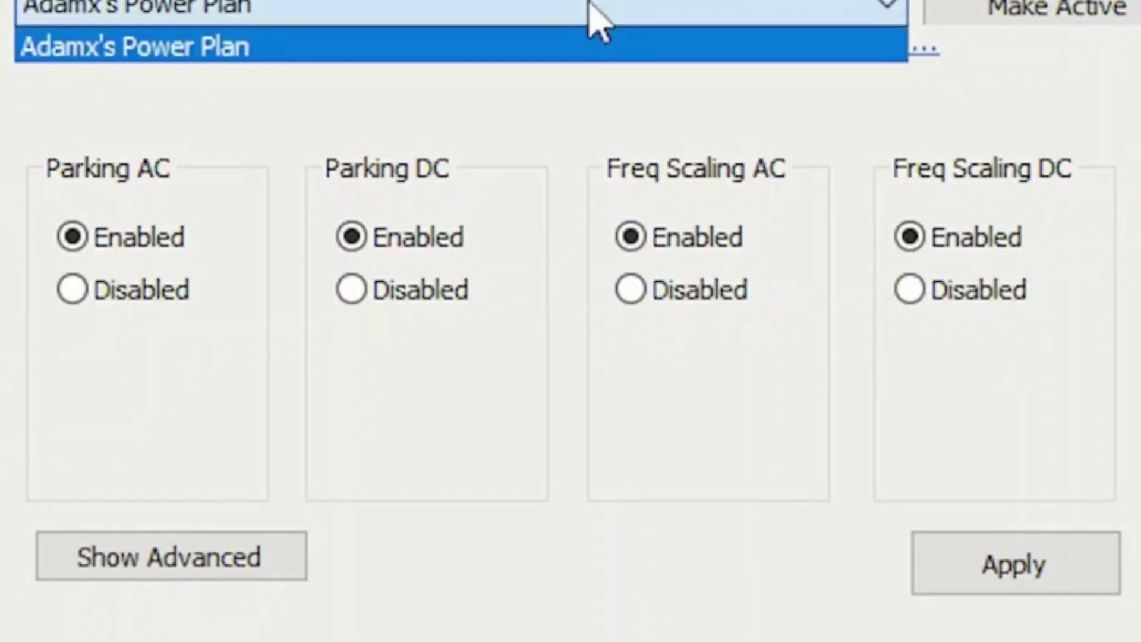
left_click(594, 44)
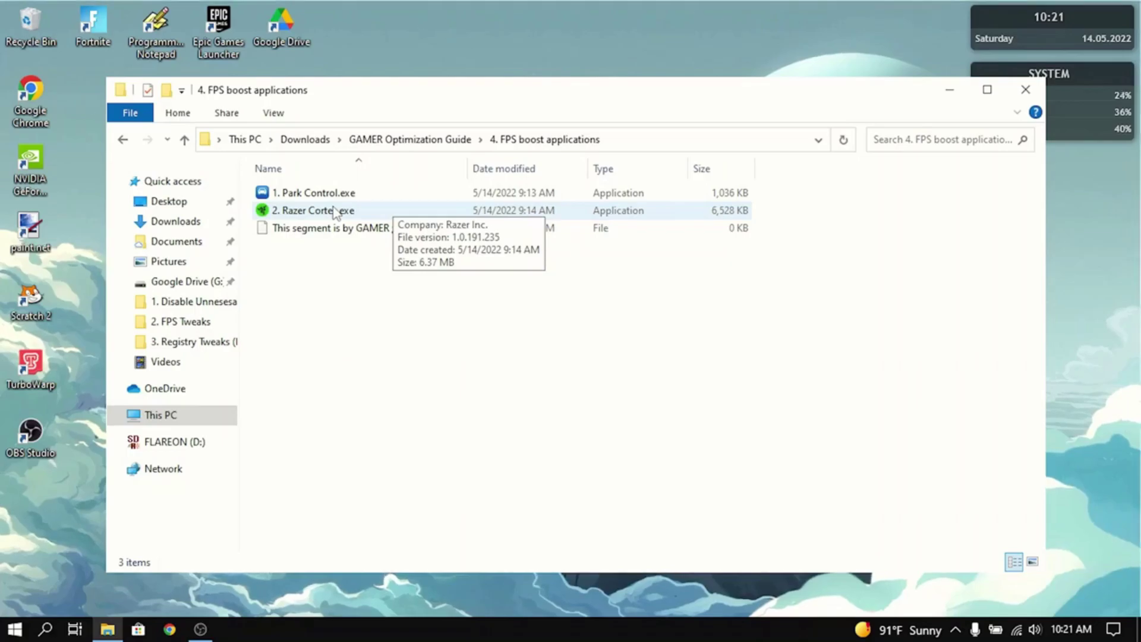
Browse from GAMER Optimization Guide into 5. (FN ONLY) G.U.S. Tweaks > 2. Low end (my settings).
left_click(424, 140)
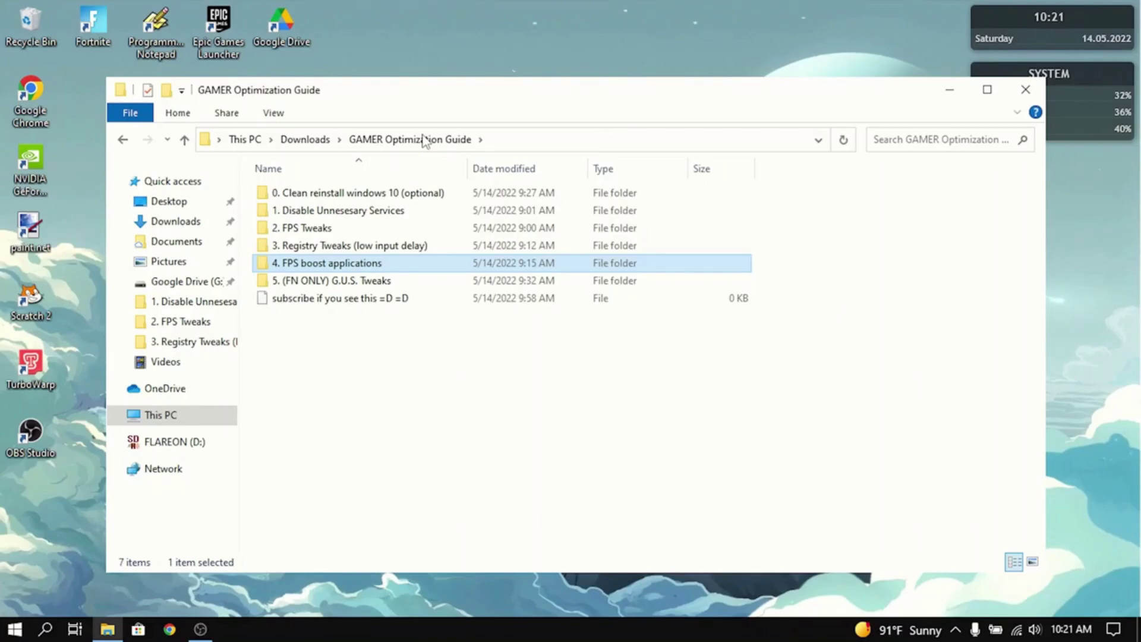
left_click(381, 347)
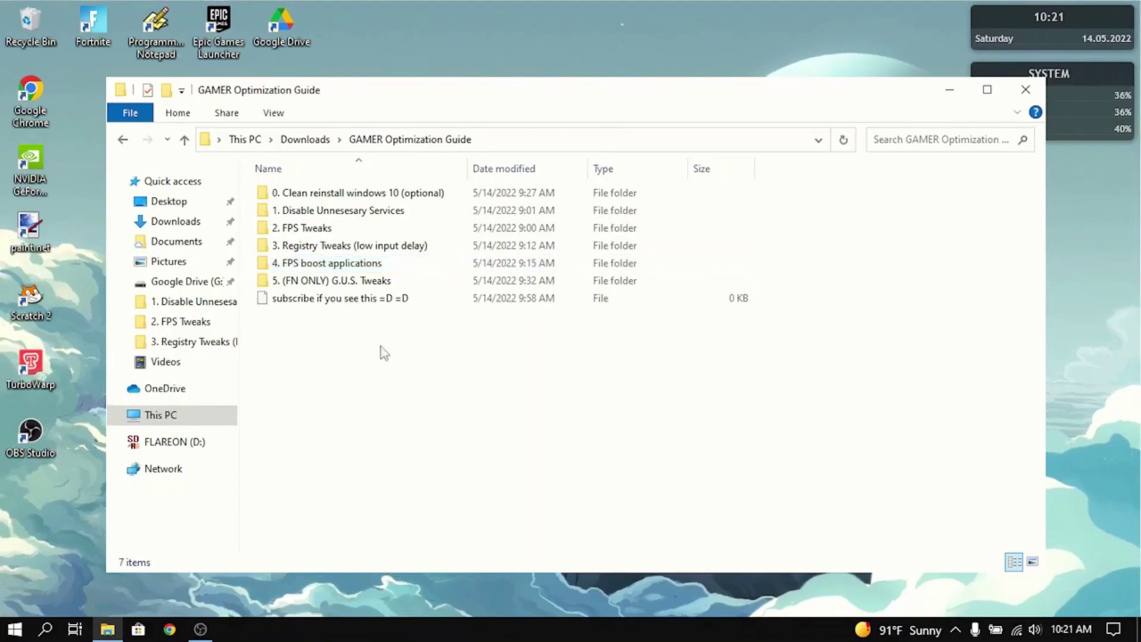
left_click(365, 285)
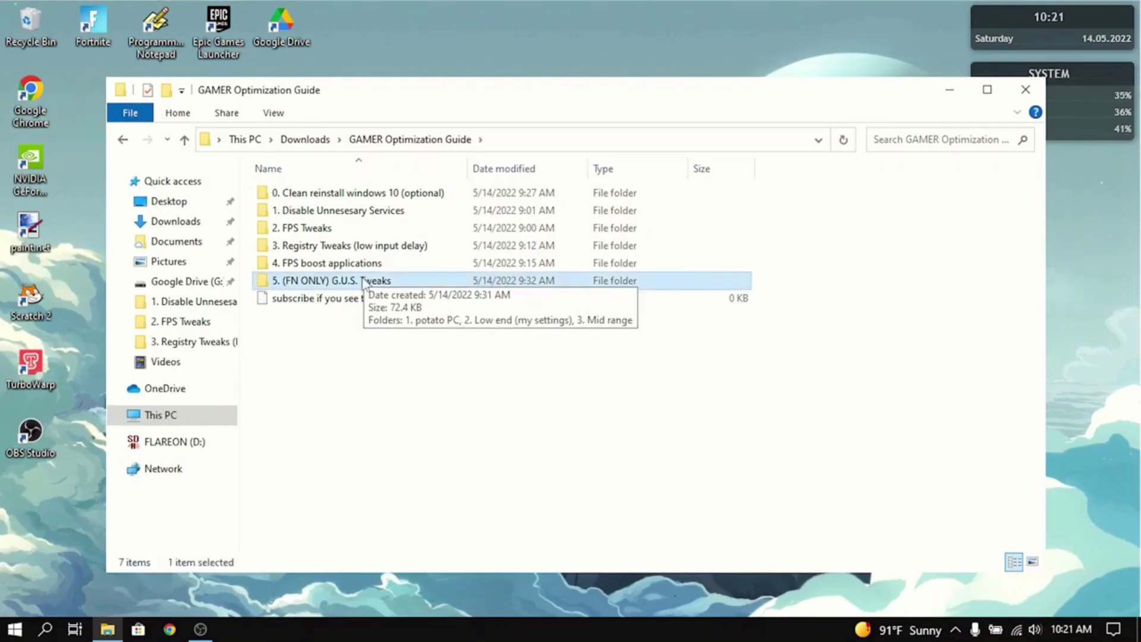
left_click(364, 281)
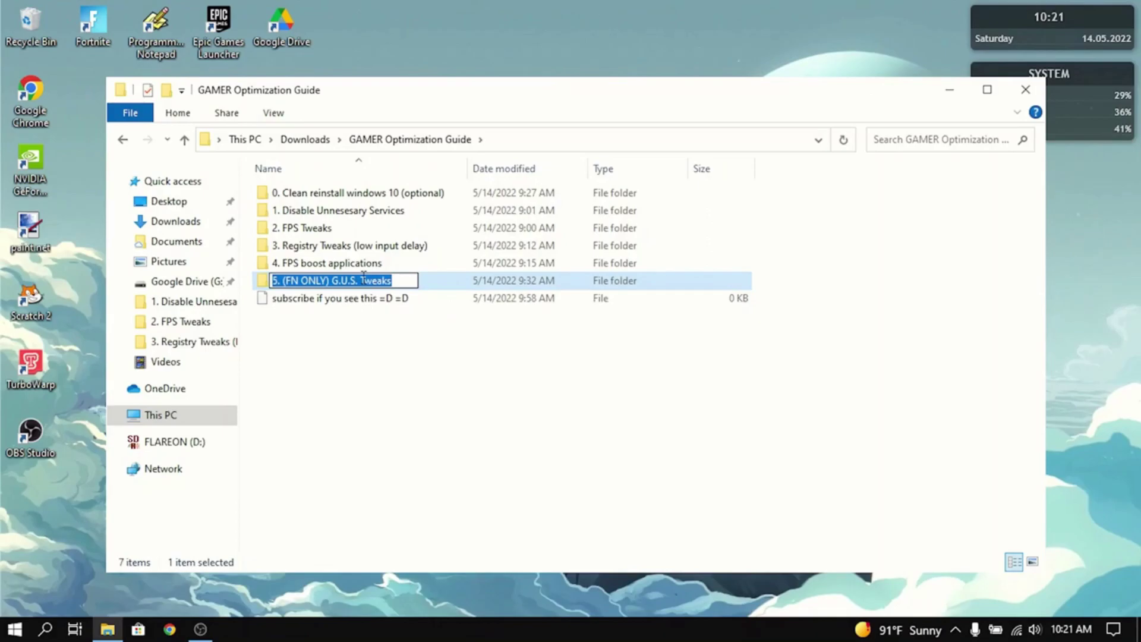
double_click(453, 283)
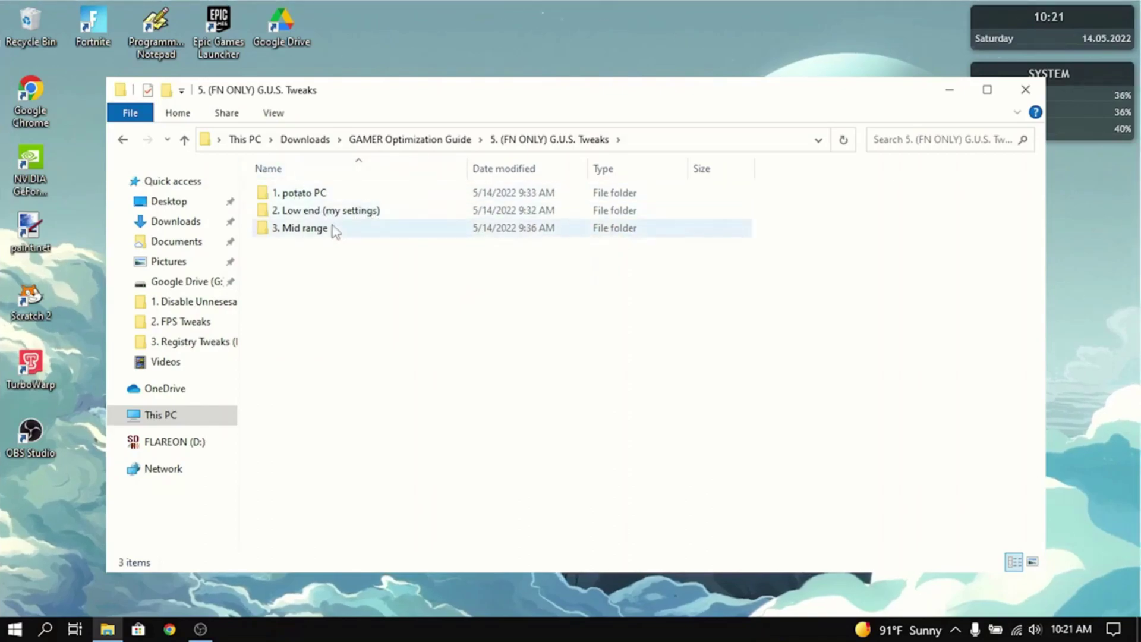
double_click(326, 210)
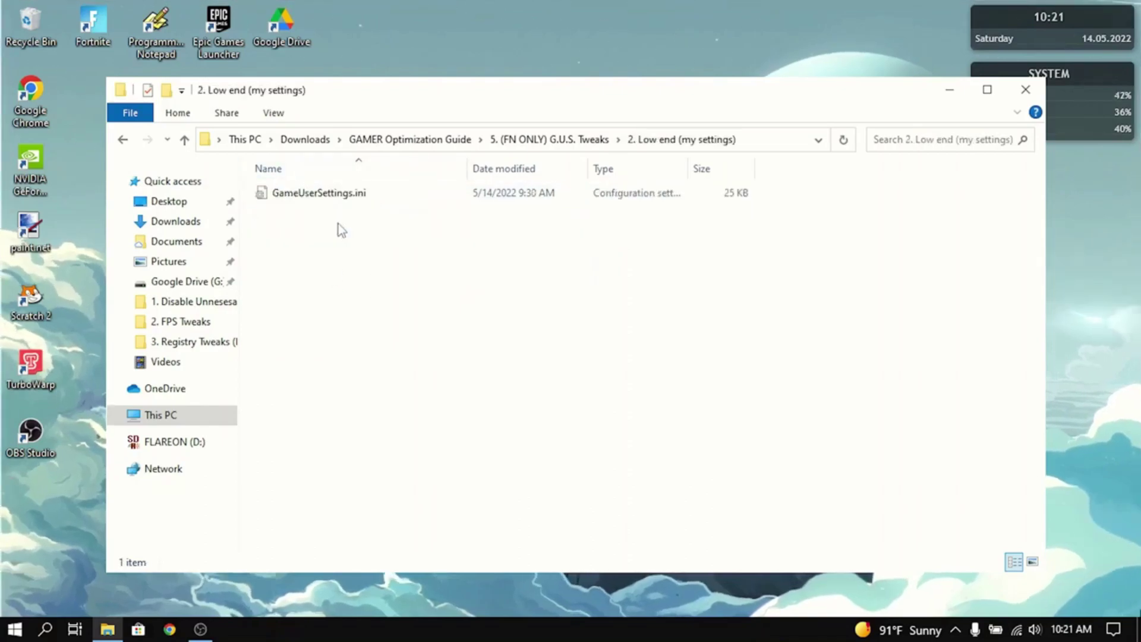
left_click(313, 193)
left_click(318, 264)
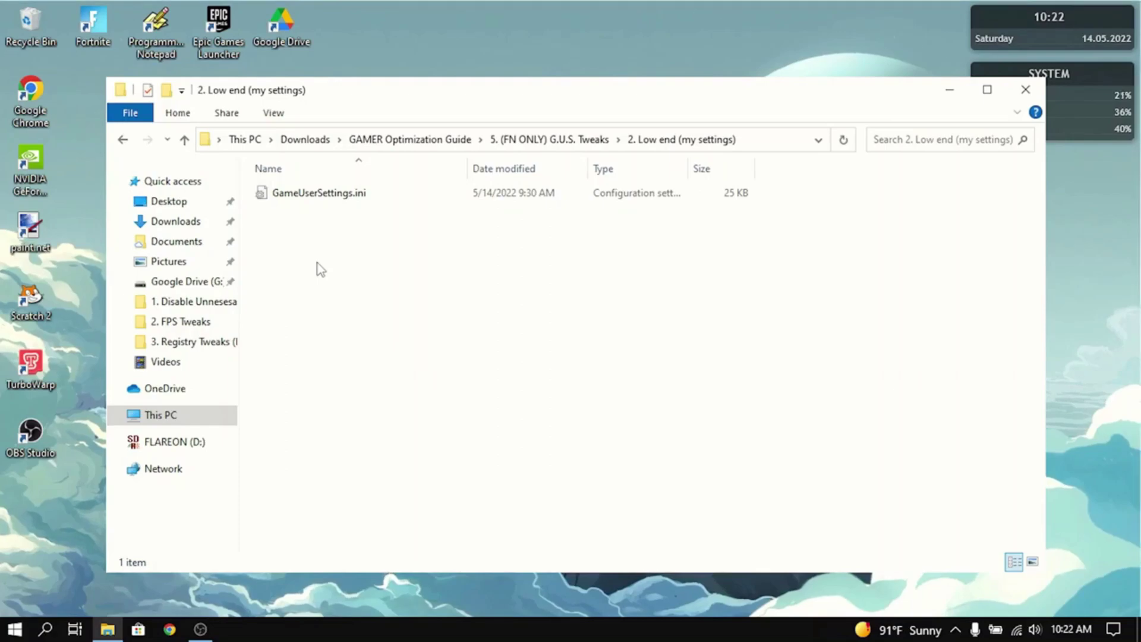
Open AppData via the Run box and browse to Local\FortniteGame\Saved\Config\WindowsClient.
key("super+r")
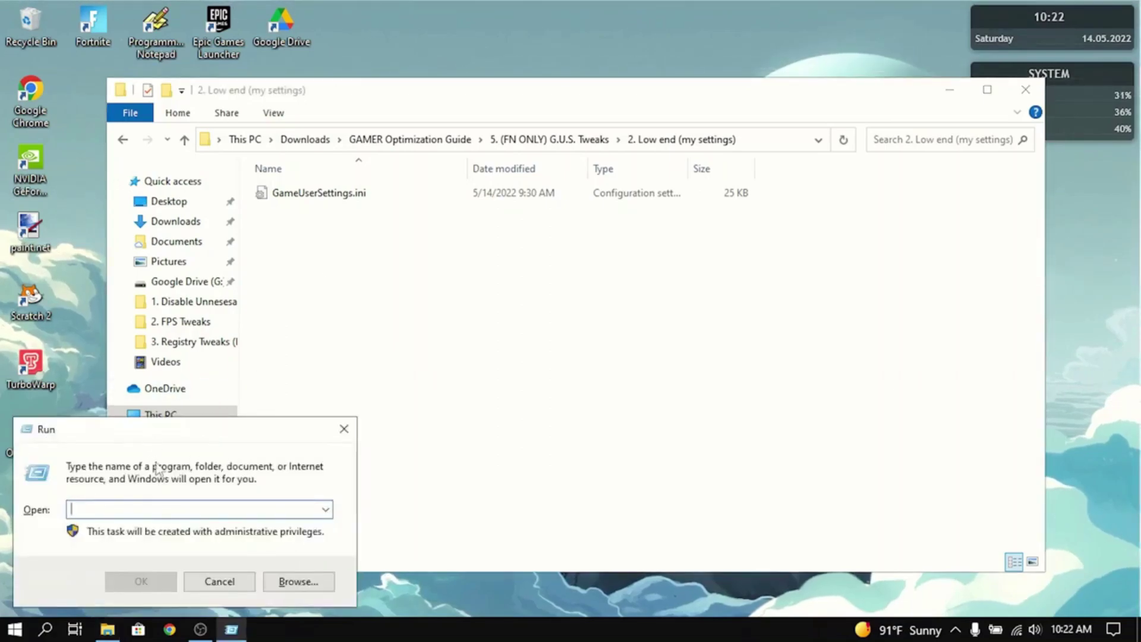
type("appdata")
key("Return")
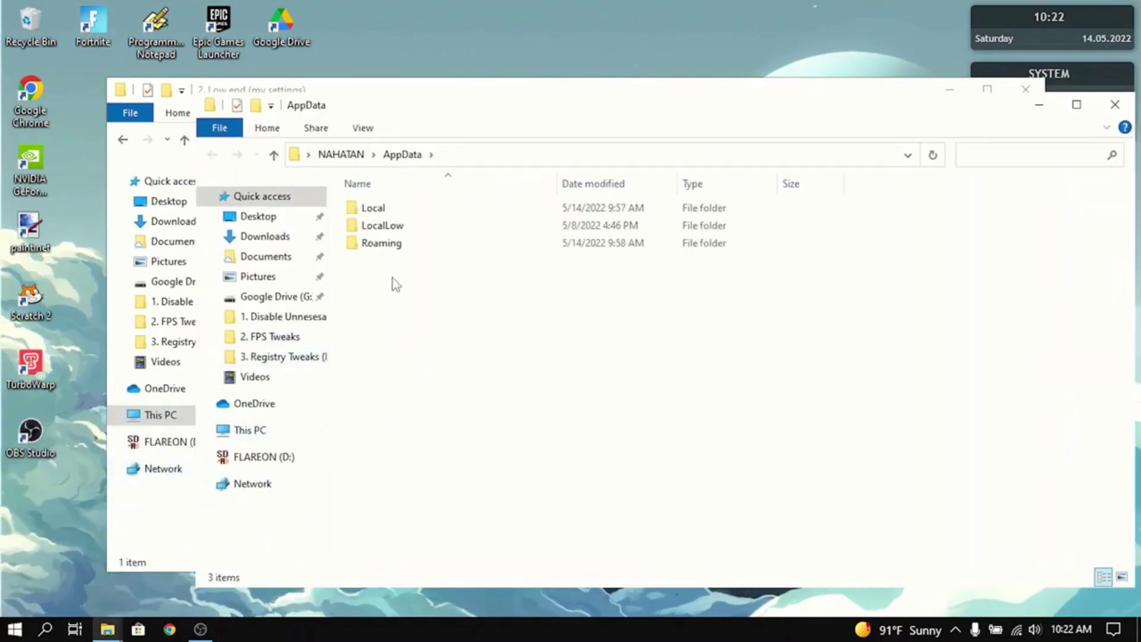
double_click(390, 212)
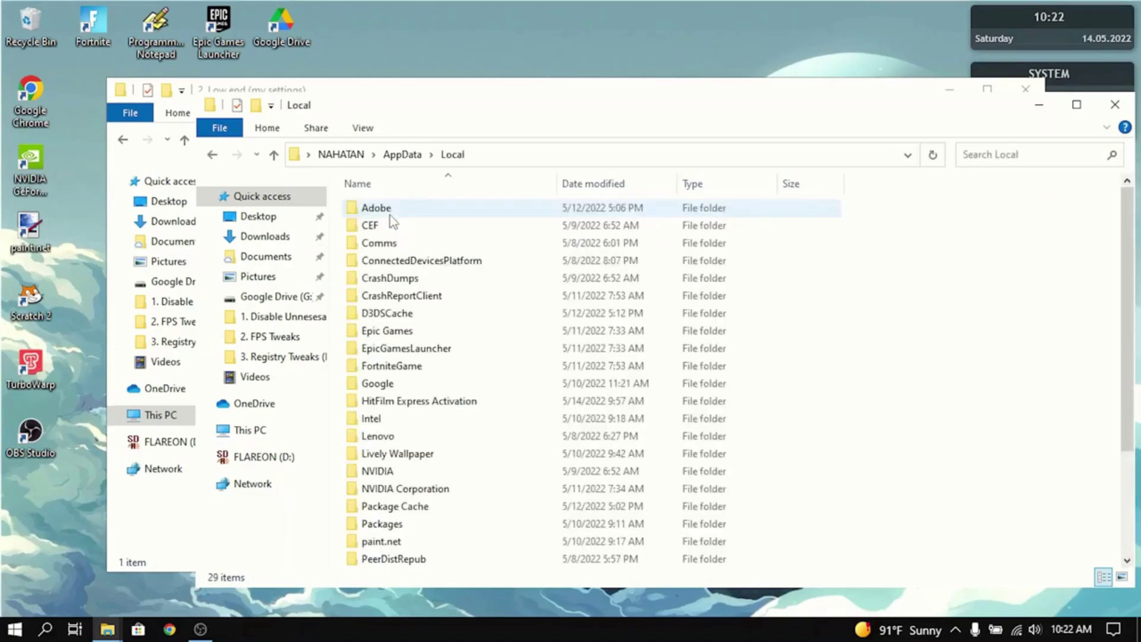
double_click(389, 366)
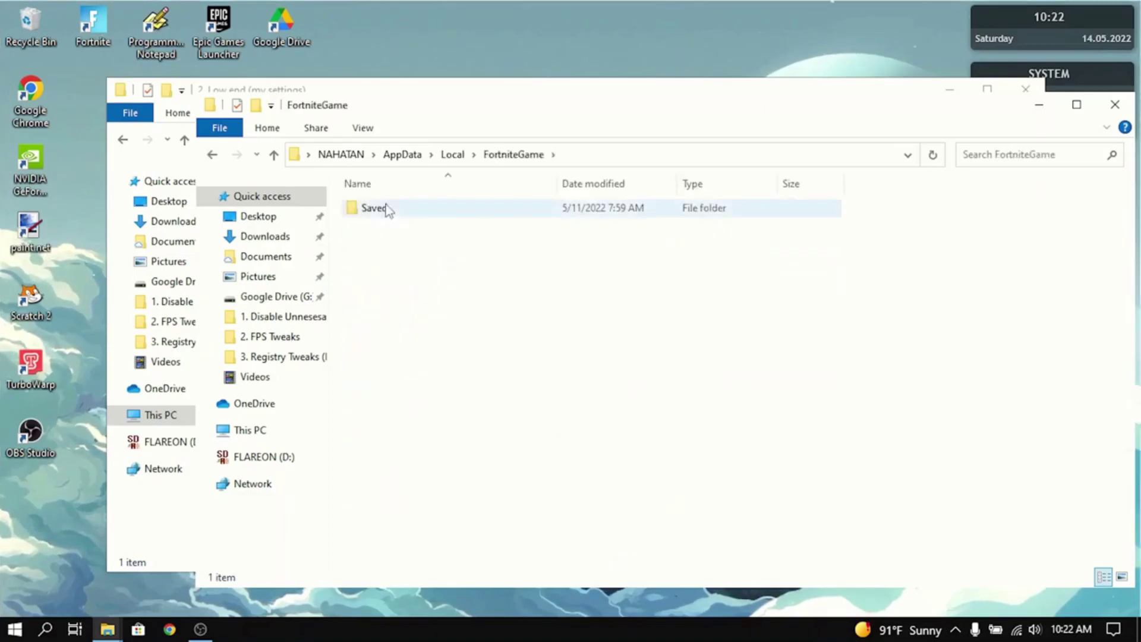
double_click(386, 208)
double_click(380, 225)
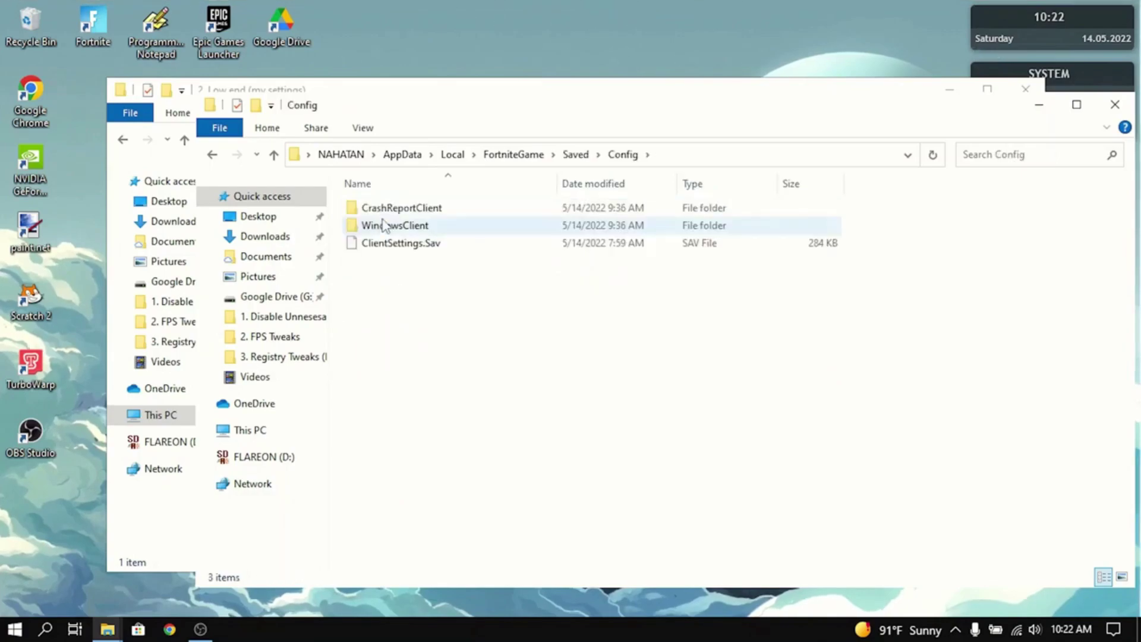
double_click(385, 225)
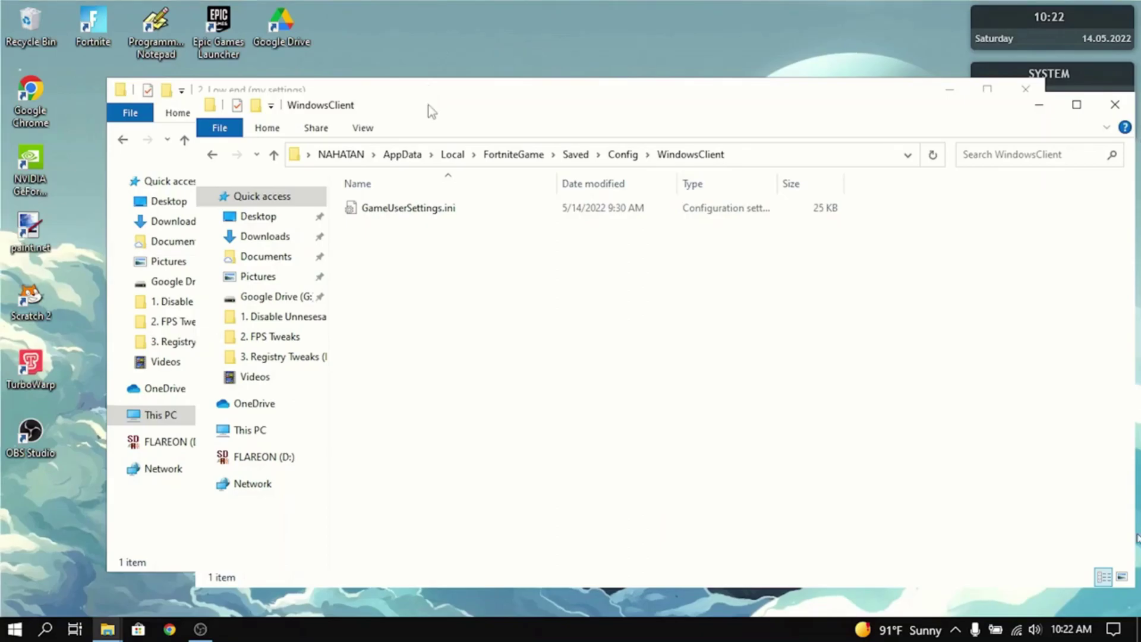
Delete Fortnite's old GameUserSettings.ini and move the low-end copy into WindowsClient.
left_click_drag(443, 112, 740, 116)
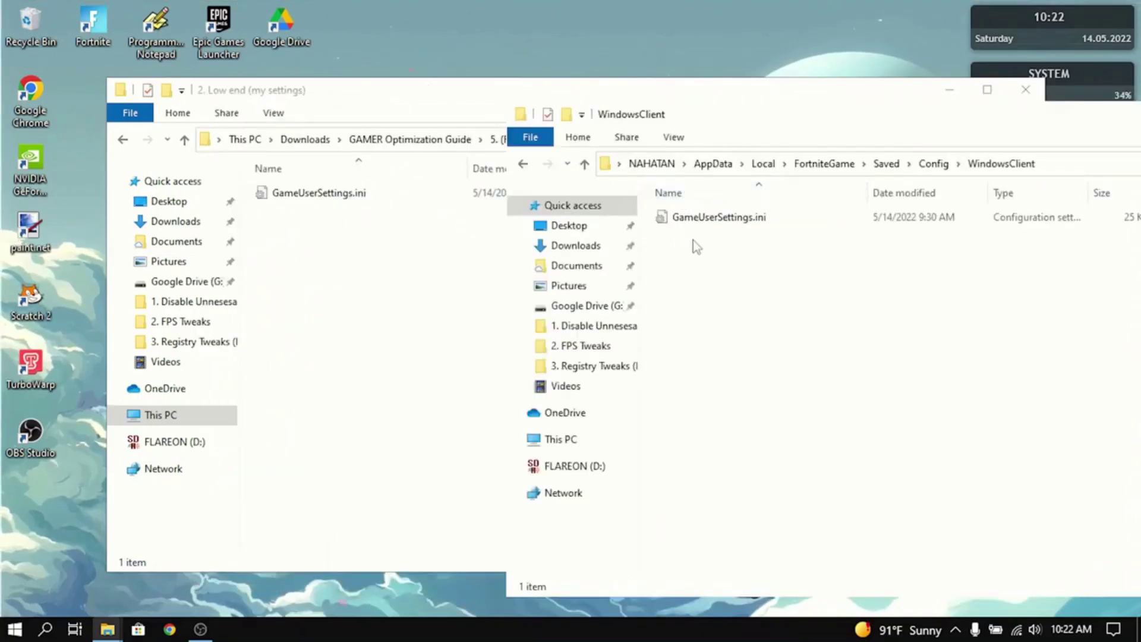
left_click(712, 221)
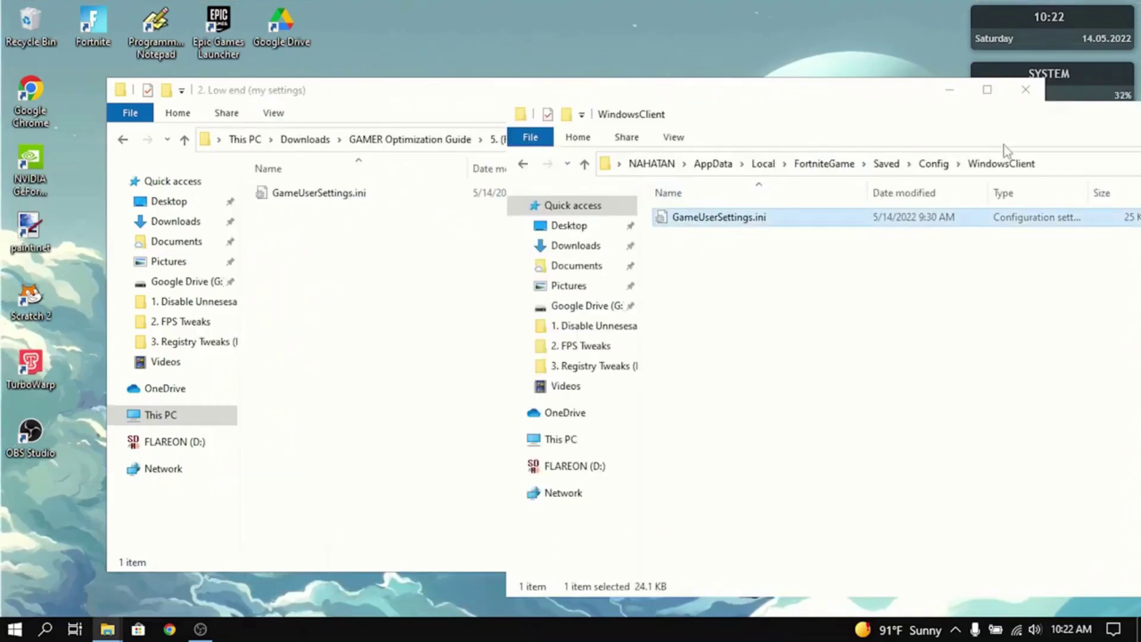
key("Delete")
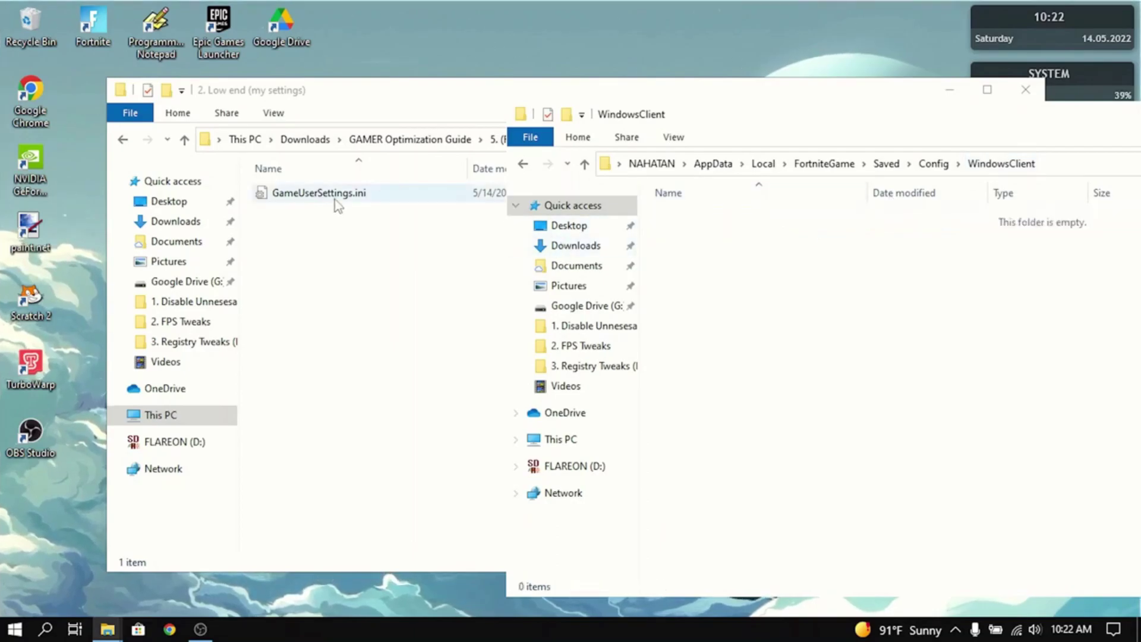
left_click_drag(337, 204, 759, 306)
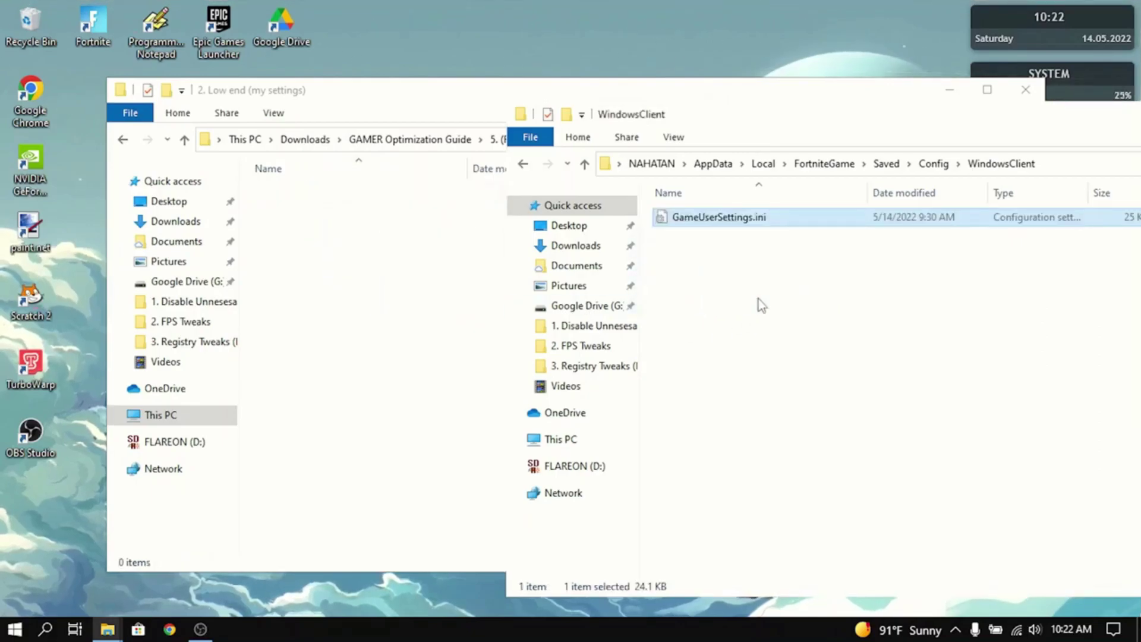
left_click(758, 299)
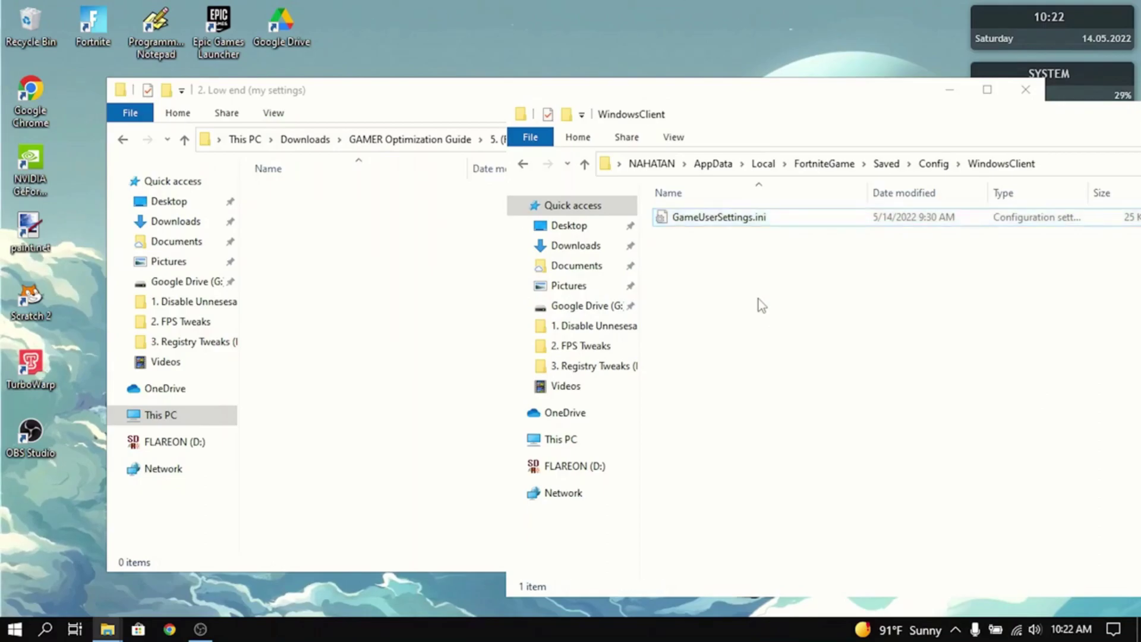